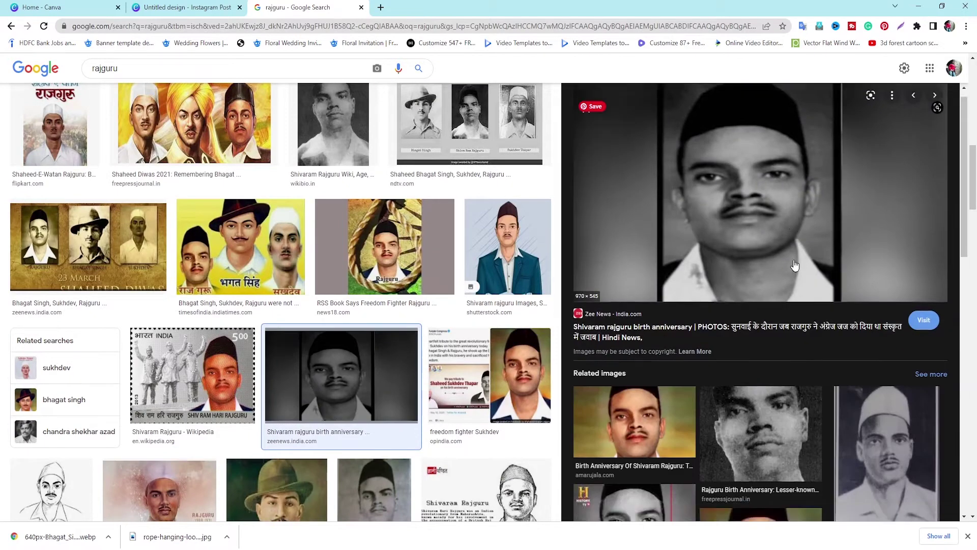
Close the image preview and search Google Images for "rajguru black & white"
key("Escape")
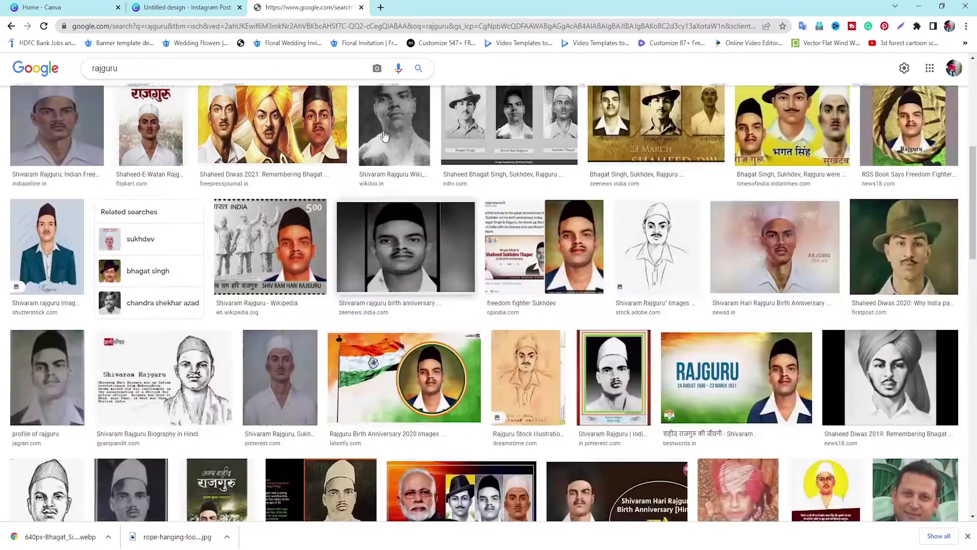
scroll(400, 153, "up", 5)
left_click(266, 82)
type("black & whiter")
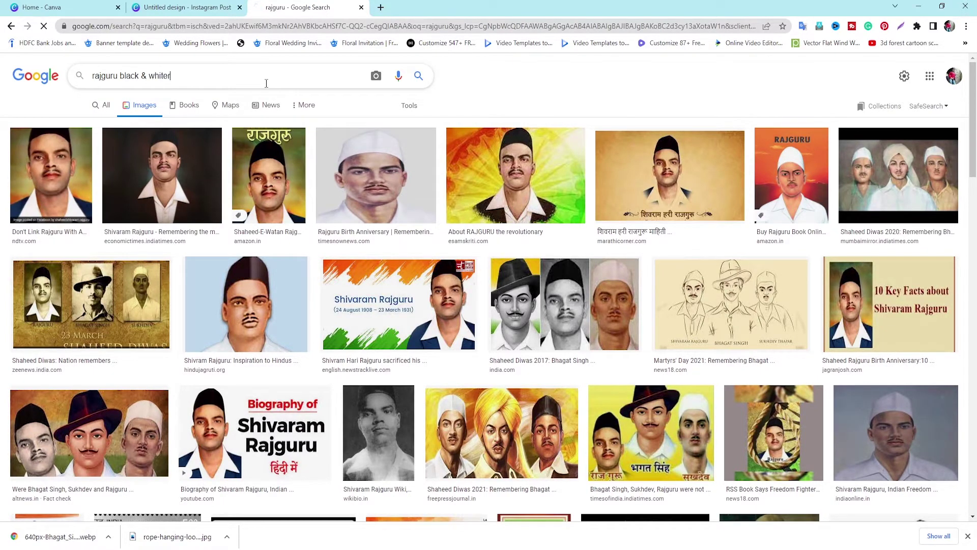
key("Return")
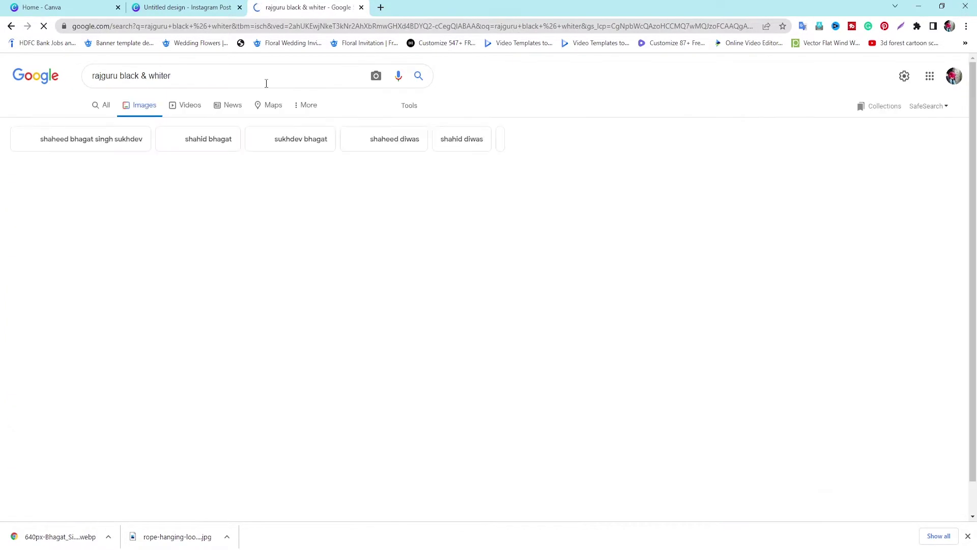
left_click(173, 191)
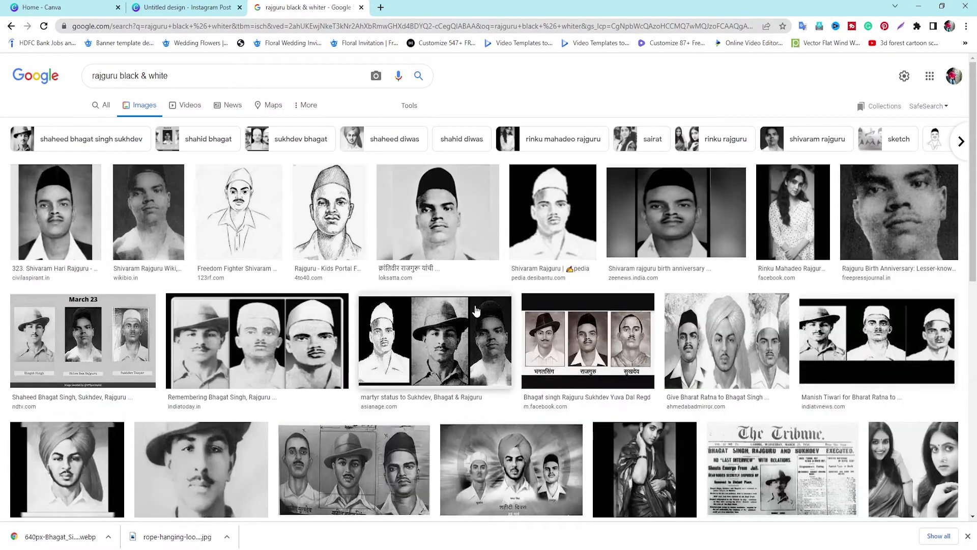
Preview the Civil Aspirant black-and-white portrait of Rajguru and look through the other results and its related images
left_click(90, 213)
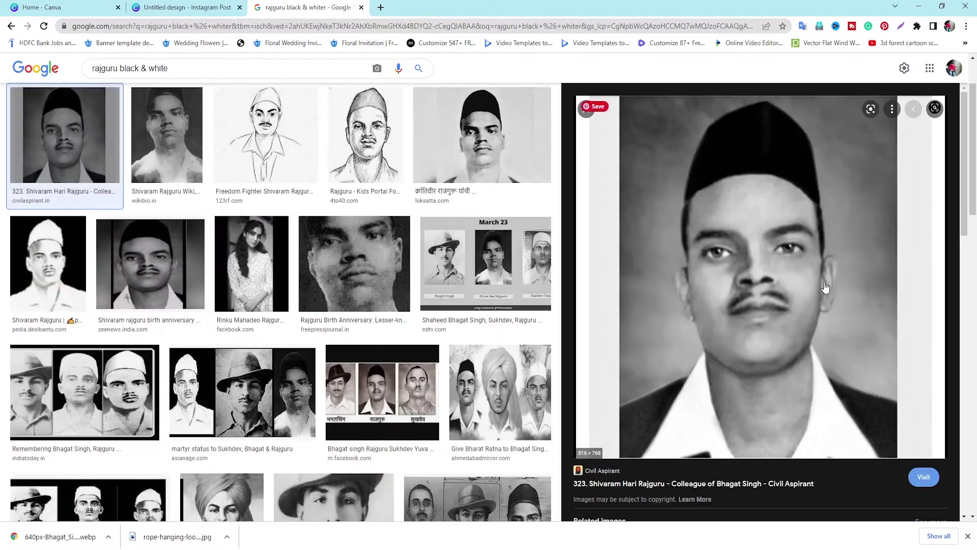
scroll(189, 259, "down", 3)
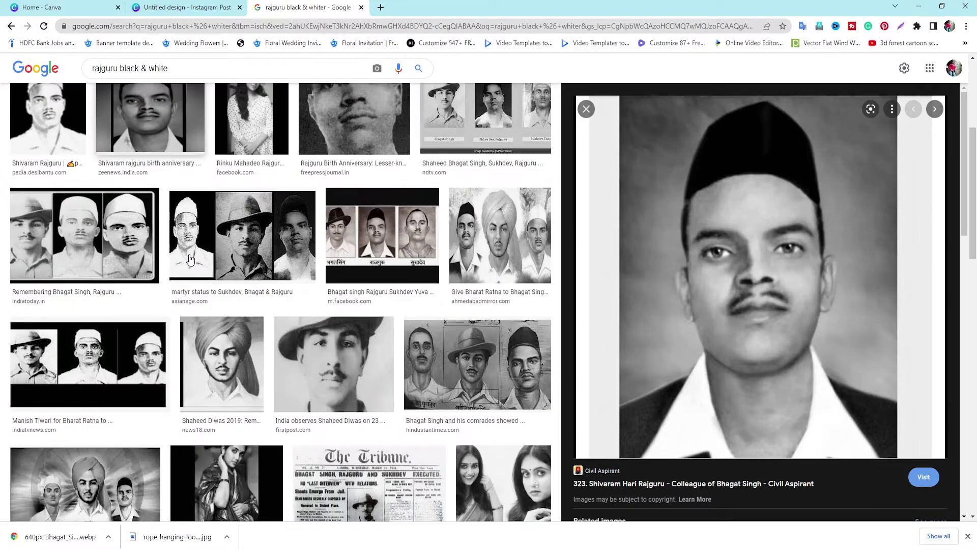
scroll(190, 260, "down", 3)
scroll(803, 323, "down", 7)
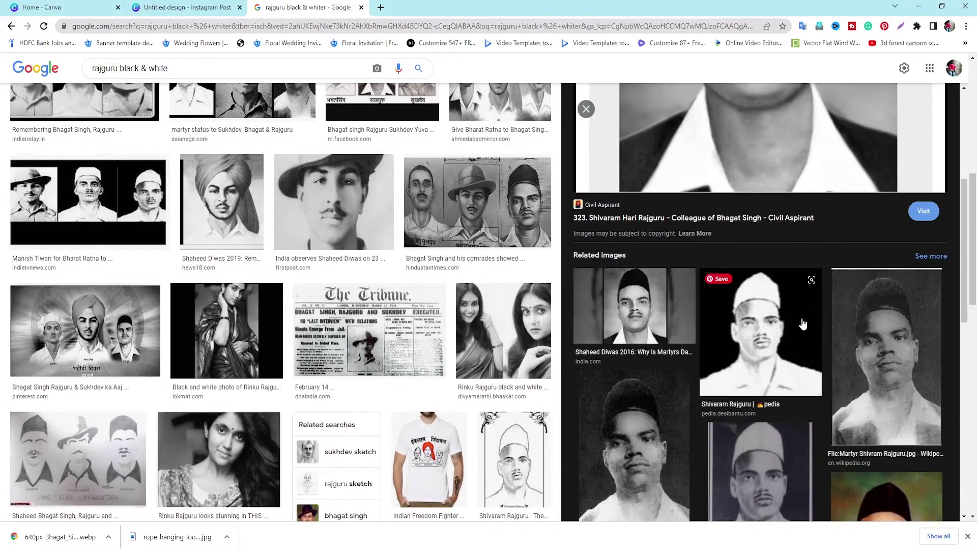
scroll(802, 324, "down", 2)
scroll(769, 248, "up", 8)
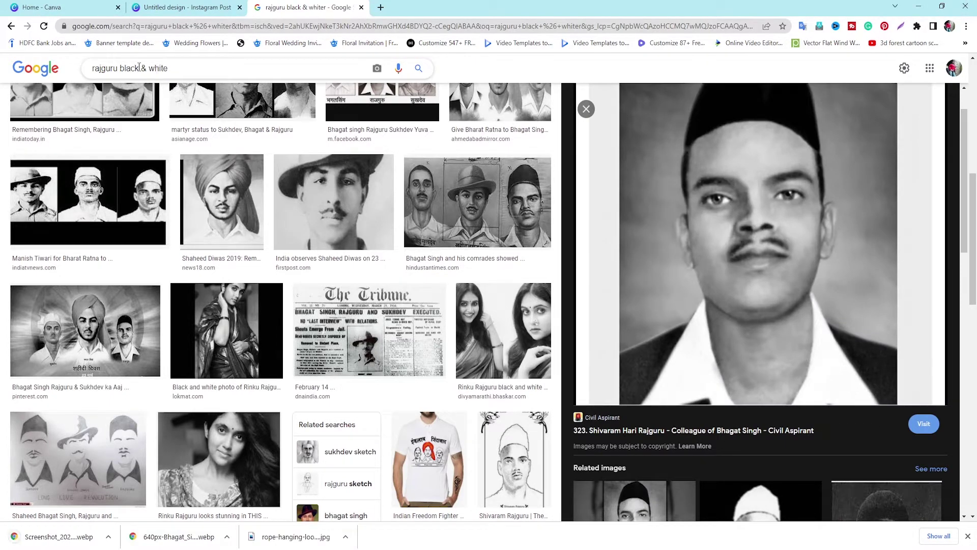
Search Google Images for "sukhdev black & white" and preview the Civil Aspirant portrait of Sukhdev Thapar
type("sukhdev")
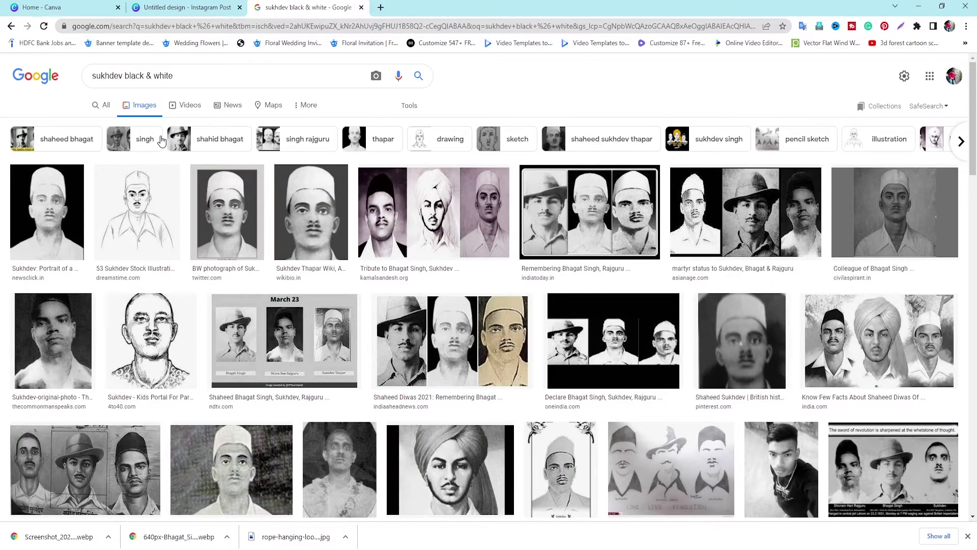
left_click(876, 214)
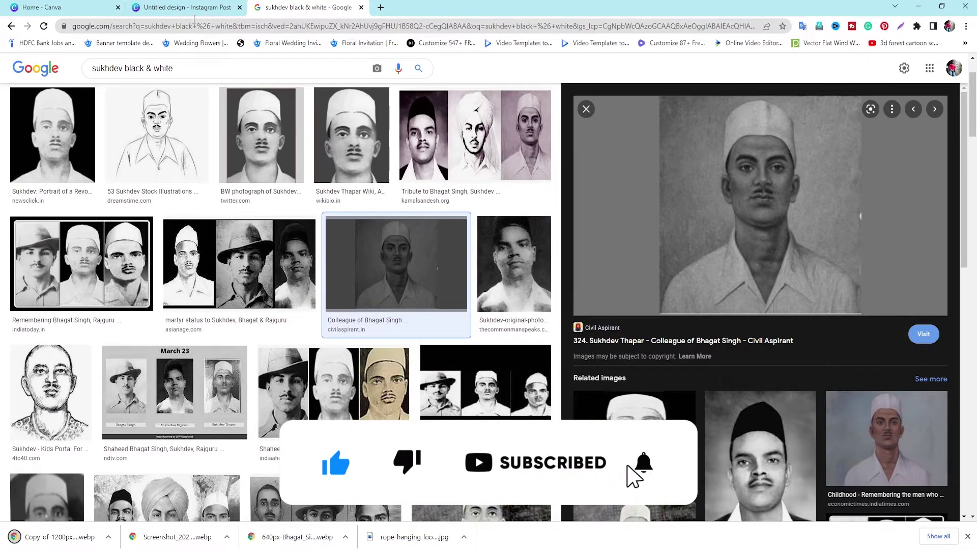
Switch to the untitled Canva Instagram post and place the three uploaded black-and-white portraits of Bhagat Singh, Rajguru and Sukhdev on the page
left_click(193, 9)
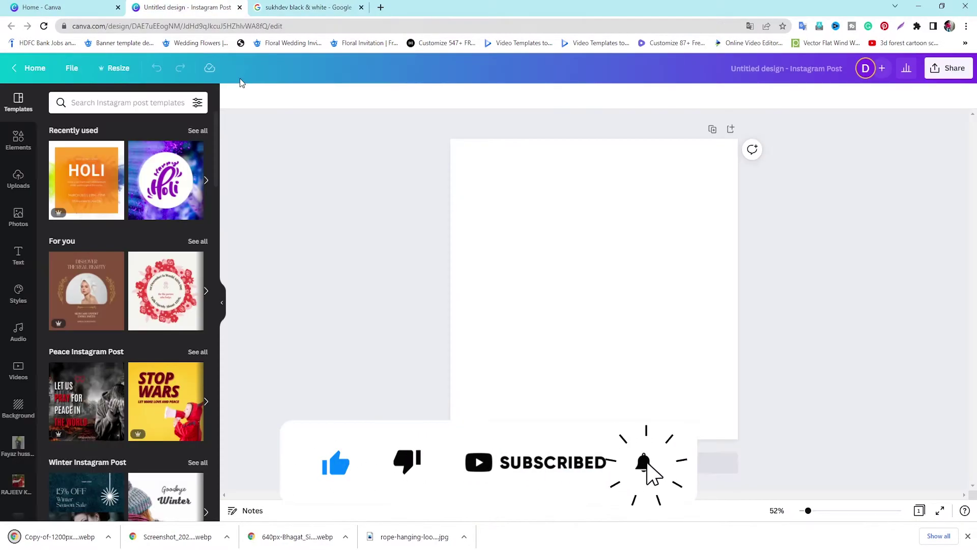
left_click(19, 179)
scroll(122, 305, "down", 10)
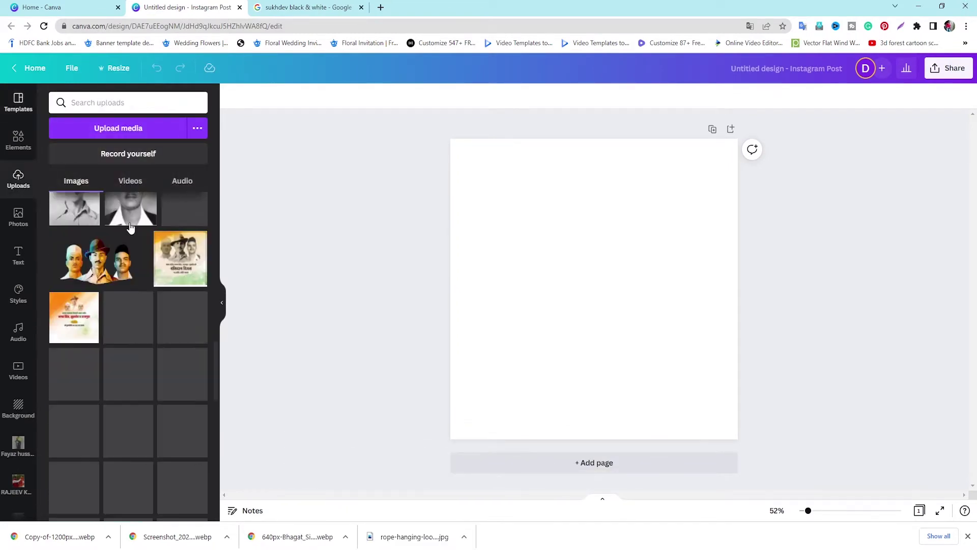
scroll(117, 270, "up", 2)
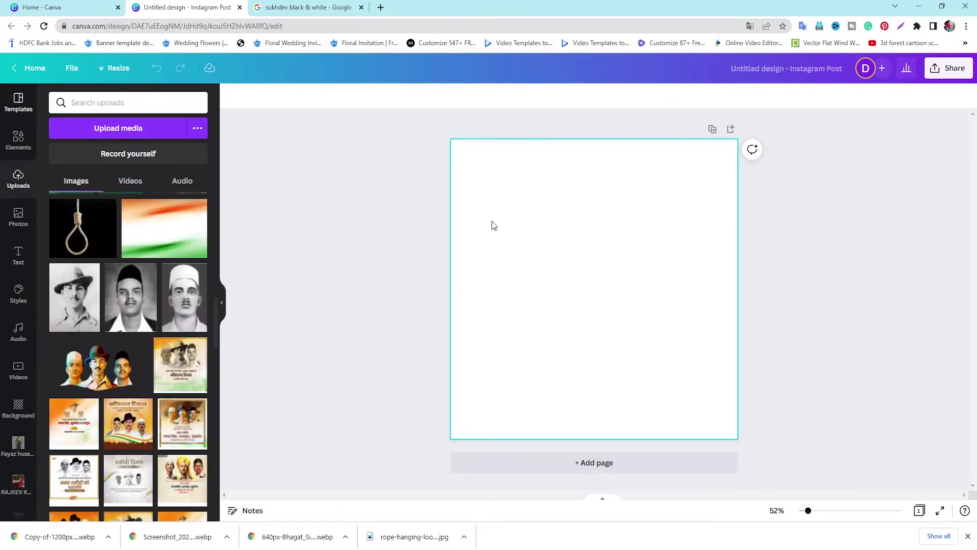
left_click(71, 302)
left_click_drag(130, 298, 689, 272)
left_click_drag(585, 282, 524, 292)
left_click(622, 261)
left_click_drag(622, 260, 609, 287)
left_click_drag(185, 298, 639, 226)
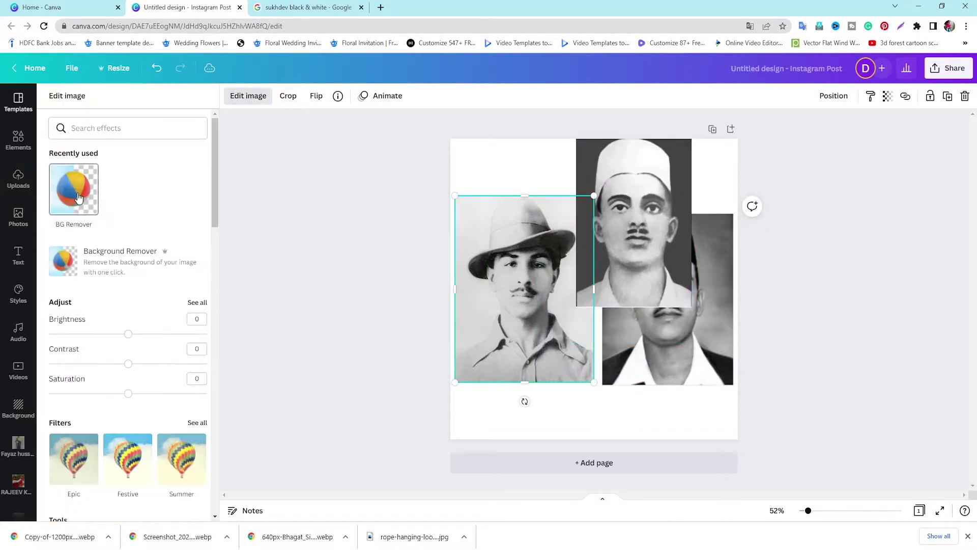
Remove the background from each of the three portraits with BG Remover
left_click(78, 197)
left_click(617, 204)
left_click(85, 205)
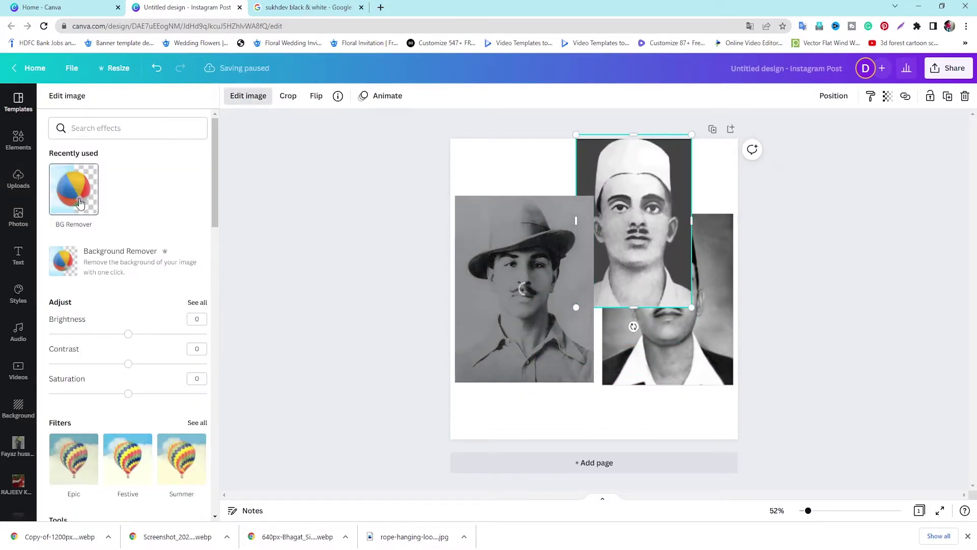
left_click(633, 362)
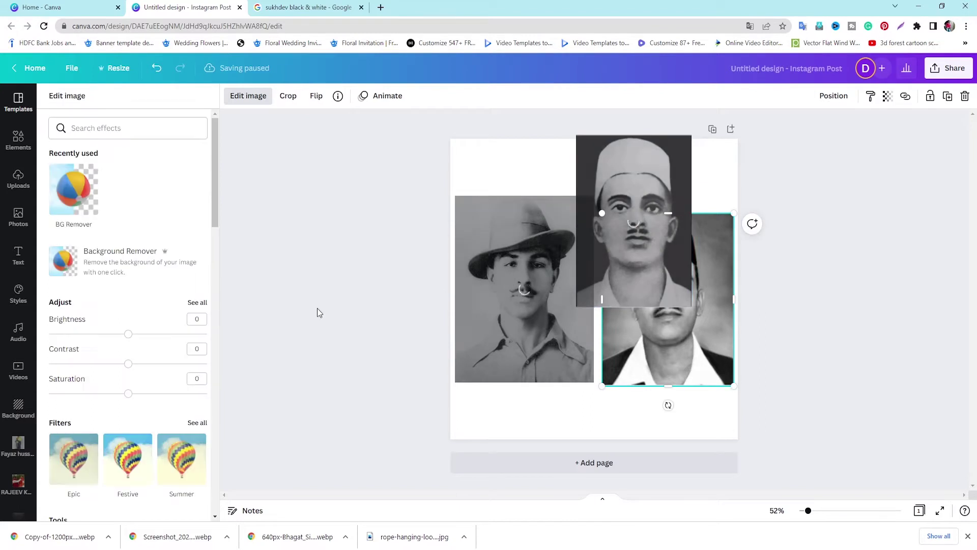
left_click(76, 209)
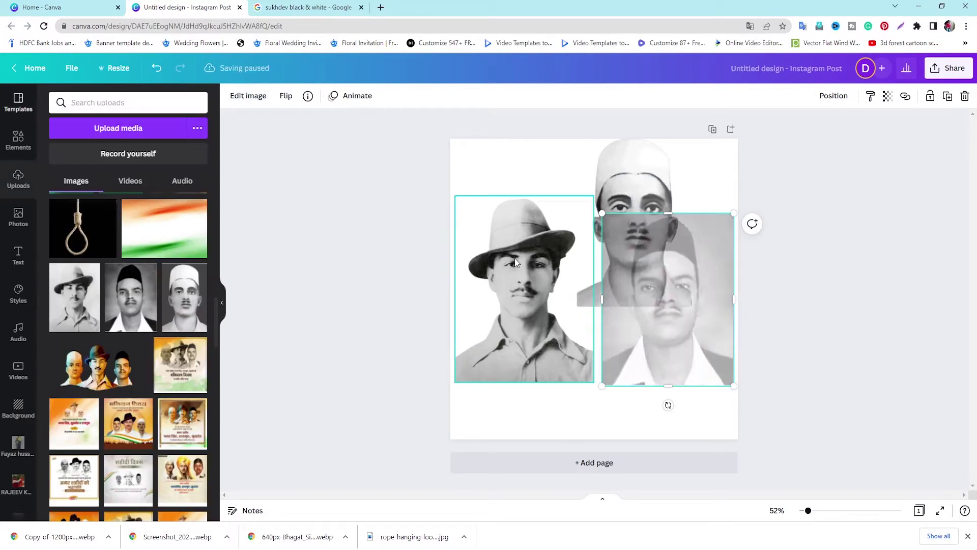
Rearrange the cut-outs so the black-cap portrait is left, the hat portrait in the centre and the white-cap portrait right
left_click_drag(622, 191, 561, 191)
left_click_drag(682, 286, 691, 288)
left_click_drag(561, 221, 583, 361)
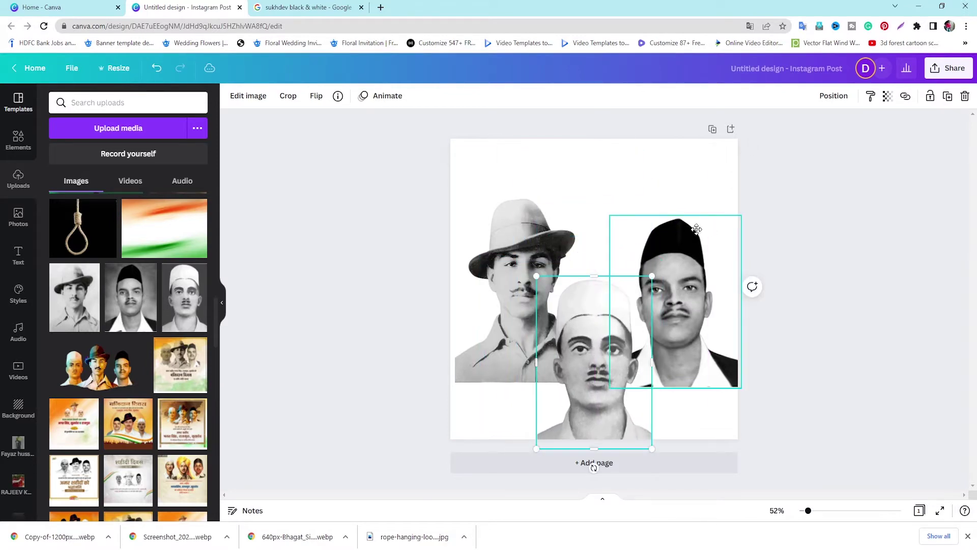
left_click_drag(707, 228, 511, 243)
left_click_drag(548, 198, 618, 192)
left_click_drag(595, 356, 724, 245)
left_click_drag(588, 302, 590, 301)
Scale down all three portraits and align their lower edges, with the hat portrait tallest in the centre
left_click_drag(489, 314, 523, 246)
left_click_drag(579, 162, 535, 214)
left_click_drag(502, 261, 519, 275)
left_click(738, 291)
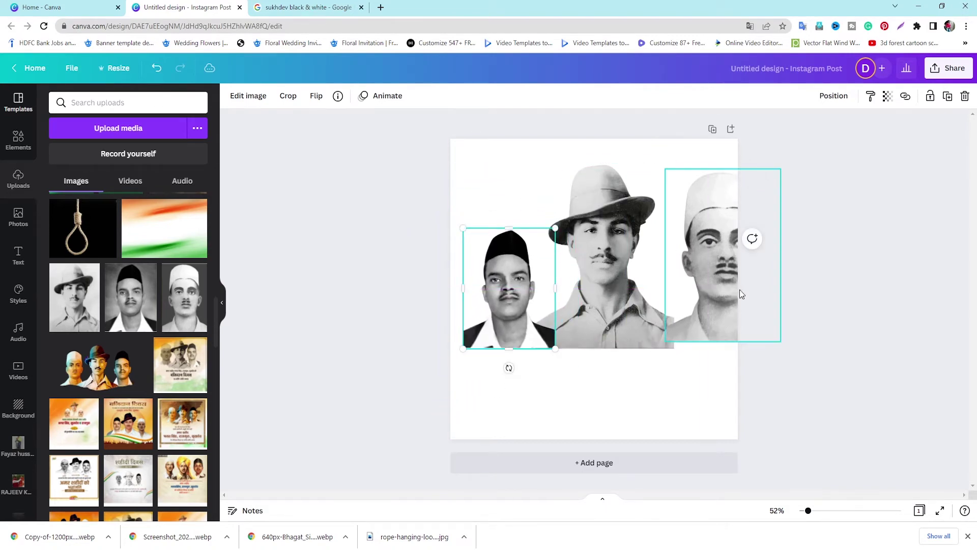
left_click_drag(729, 259, 695, 266)
left_click(624, 185)
left_click_drag(672, 163, 635, 189)
left_click(693, 224)
left_click_drag(746, 176, 697, 211)
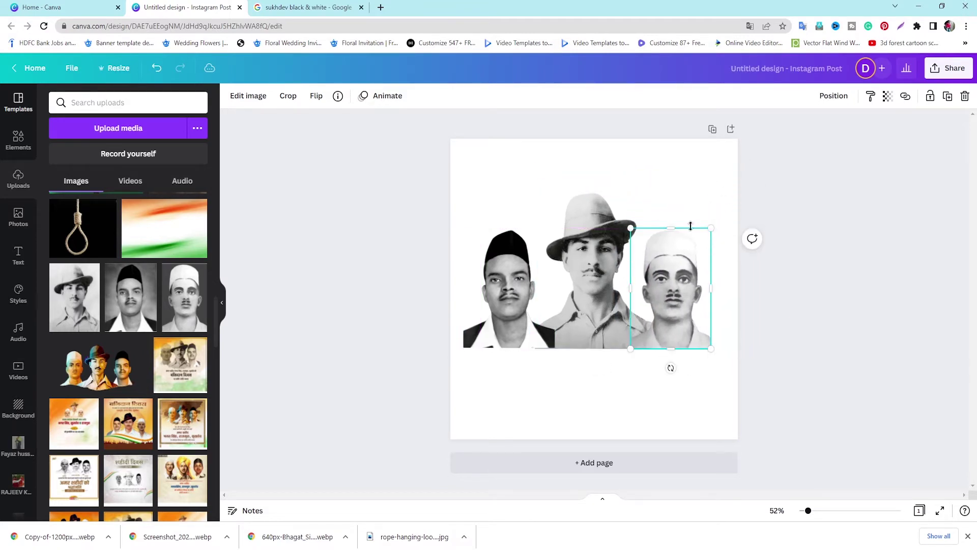
Enlarge the hat portrait and the black-cap portrait, bringing the black-cap one up against the centre figure
left_click_drag(520, 280, 525, 281)
left_click(646, 233)
left_click(639, 206)
left_click_drag(648, 189, 668, 170)
left_click(501, 308)
left_click_drag(500, 308, 501, 292)
left_click_drag(571, 211, 583, 194)
left_click_drag(546, 234, 552, 240)
Enlarge the white-cap portrait and fit it closely beside the hat portrait with their lower edges level
left_click_drag(688, 293, 693, 261)
mouse_move(712, 205)
left_mouse_down()
mouse_move(731, 188)
mouse_move(722, 191)
left_mouse_up()
left_click_drag(683, 237, 680, 247)
left_click(605, 349)
left_click_drag(603, 344, 620, 329)
right_click(509, 240)
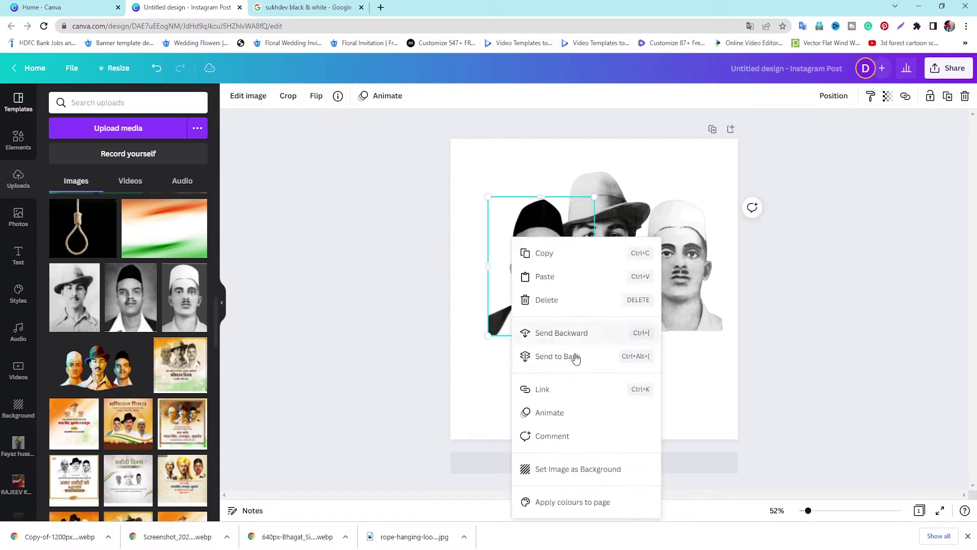
left_click(579, 360)
key("ctrl+z")
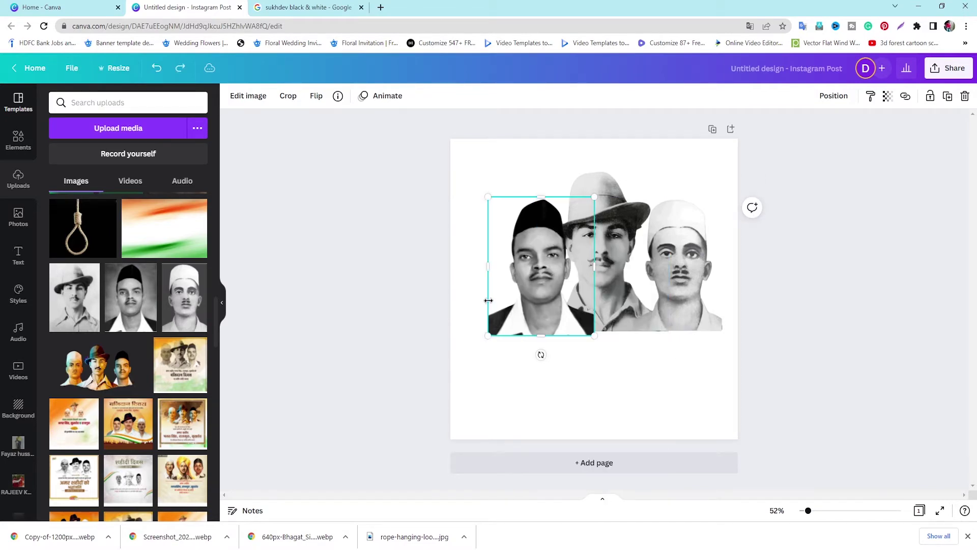
Send the black-cap portrait to the back and shift it slightly left behind the hat portrait
left_click(459, 295)
right_click(556, 247)
left_click(589, 355)
left_click_drag(501, 306, 495, 291)
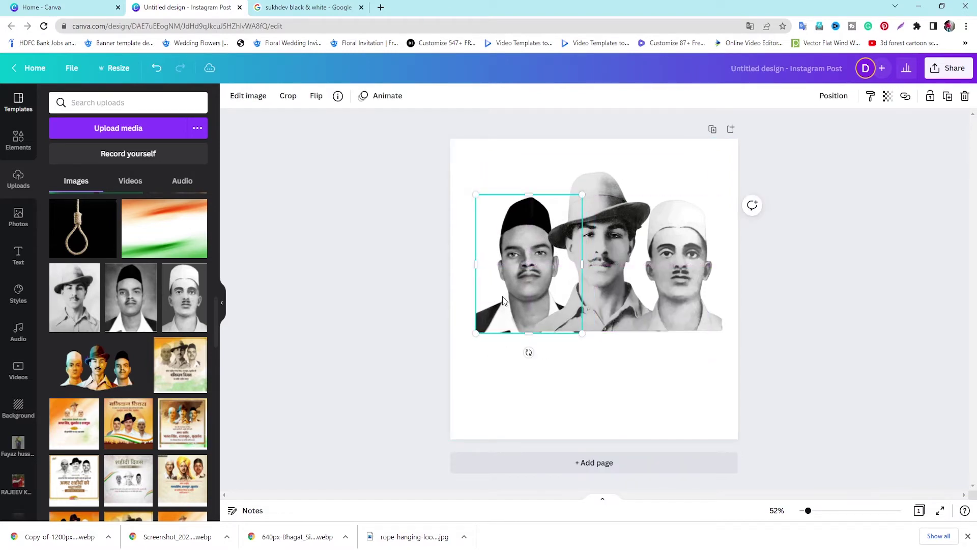
Select all three portraits together, enlarge them to span the page width and move them lower on the page
left_click(426, 319)
left_click_drag(415, 289, 778, 382)
left_click_drag(673, 263, 661, 316)
left_click_drag(710, 228, 739, 204)
left_click_drag(456, 200, 450, 195)
left_click_drag(638, 340, 637, 325)
left_click_drag(742, 174, 733, 175)
left_click(779, 157)
Enlarge the central hat portrait so it stands well above the two side portraits, and adjust its position
left_click(661, 189)
left_click_drag(671, 181, 686, 162)
left_click_drag(637, 186, 639, 180)
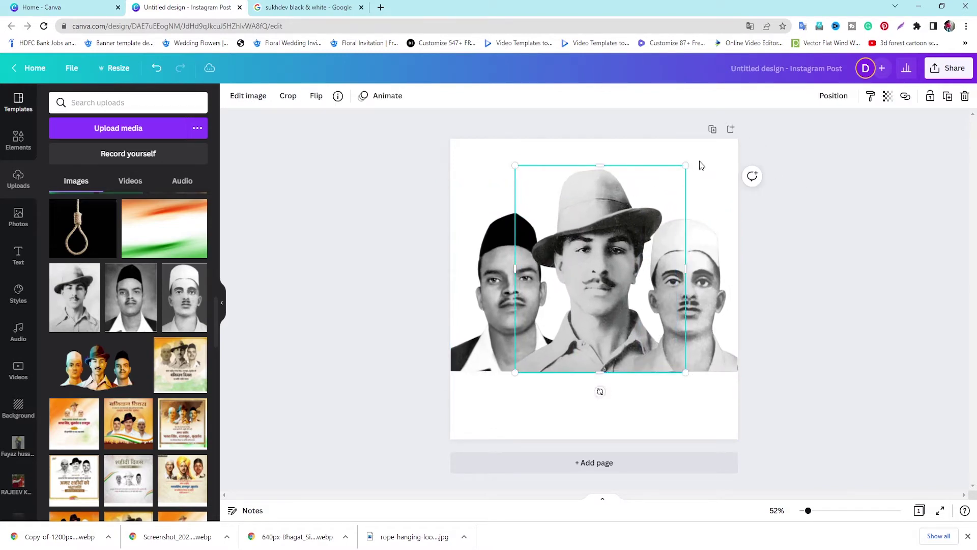
left_click_drag(692, 160, 701, 147)
left_click_drag(656, 177, 622, 190)
Enlarge the black-cap and white-cap portraits outward past the page's side edges
left_click(539, 336)
left_click_drag(450, 211, 442, 184)
left_click(717, 275)
left_click_drag(738, 216, 755, 199)
Reduce the central hat portrait slightly and fine-tune the spacing between it and the white-cap portrait
left_click(589, 215)
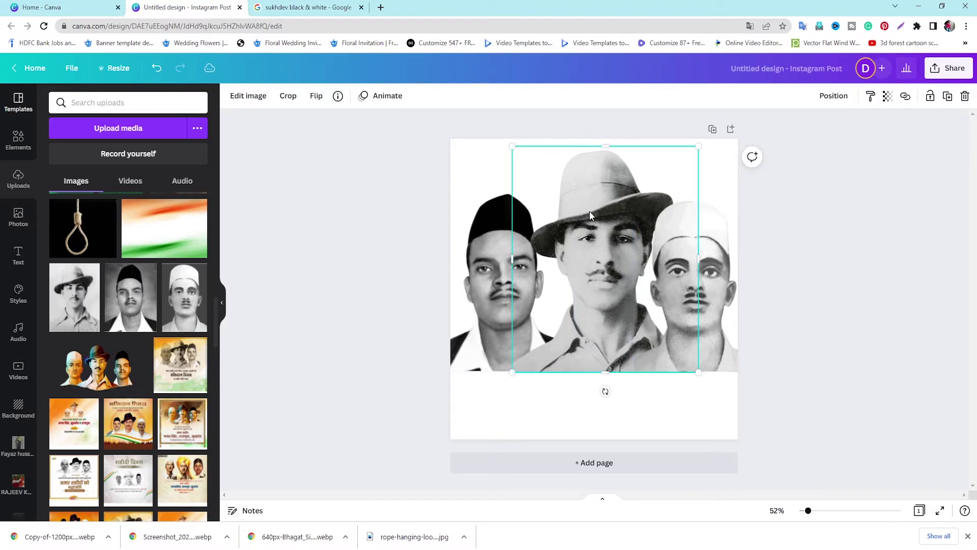
left_click_drag(698, 147, 687, 151)
key("Left")
key("Left")
key("Left")
key("Left")
key("Left")
key("Left")
key("Left")
key("Left")
key("Left")
key("Left")
key("Down")
key("Down")
key("Down")
key("Down")
key("Down")
key("Down")
left_click_drag(707, 258, 710, 263)
left_click_drag(588, 302, 592, 300)
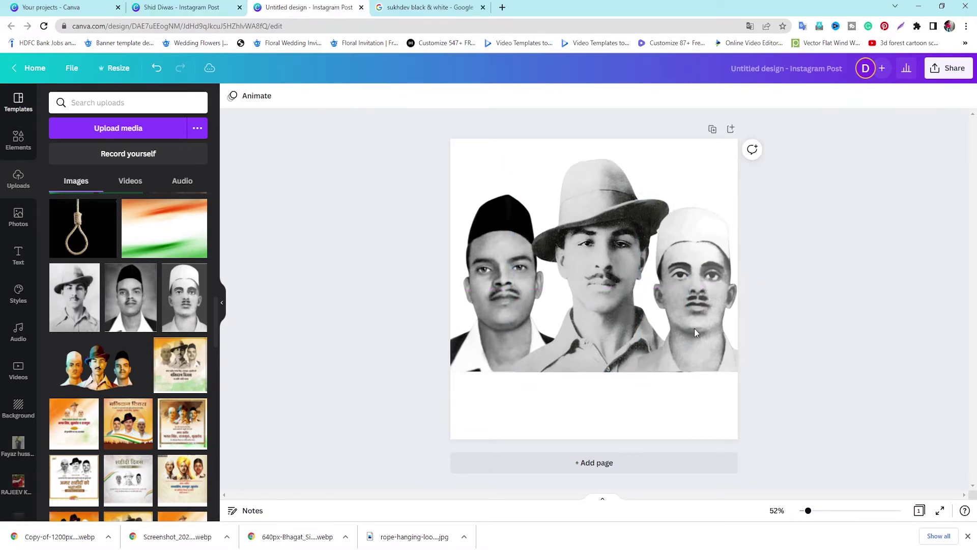
Shrink the hat portrait a little more to balance it with the two side portraits
left_click(714, 297)
left_click(601, 207)
left_click_drag(690, 157, 680, 162)
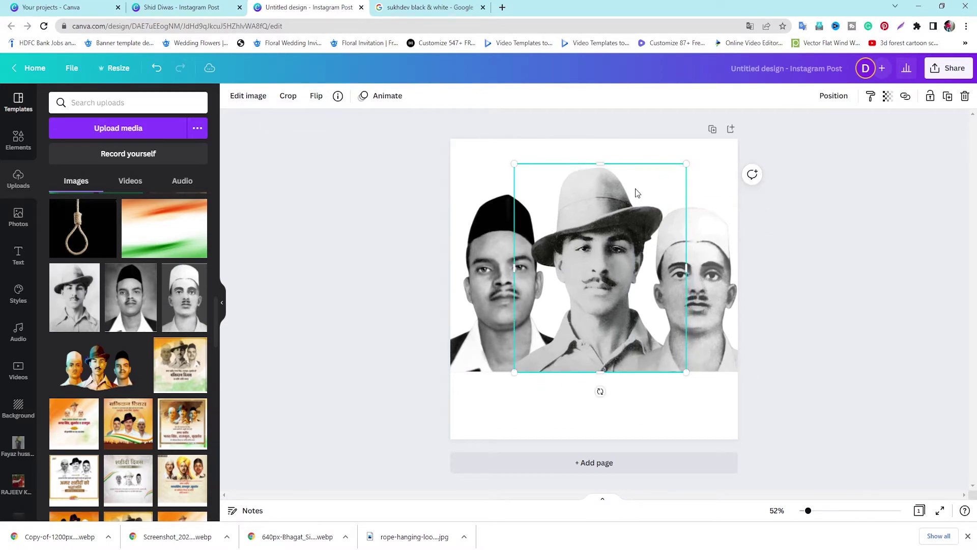
left_click(441, 298)
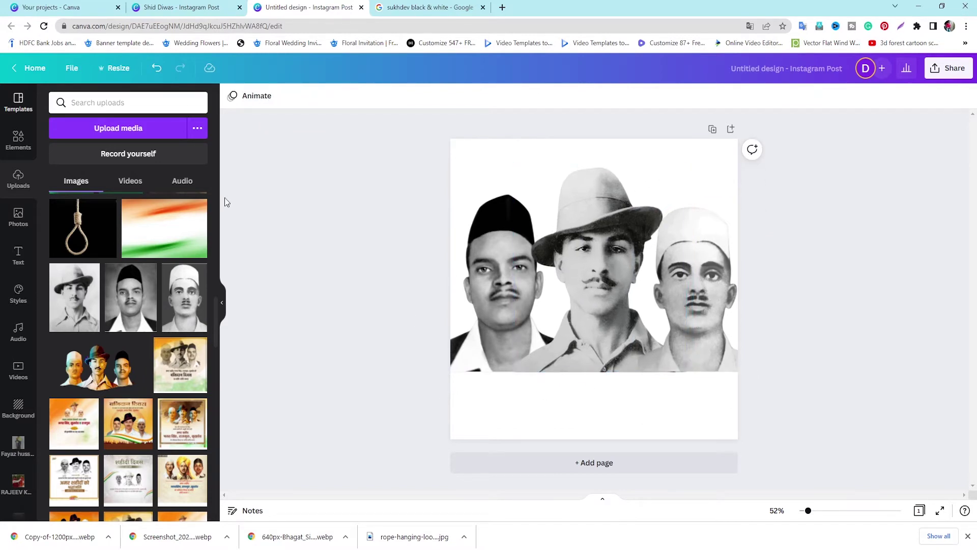
Switch to the Google Images tab and search for "sad background"
left_click(430, 7)
triple_click(152, 69)
type("sad back")
left_click(127, 97)
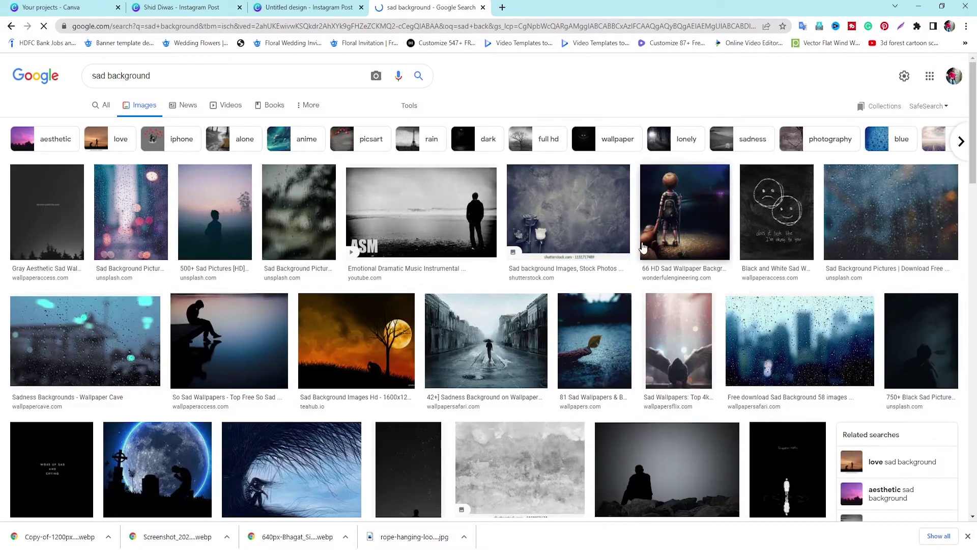
Examine the "sad background" results, previews and related images for a suitable dark backdrop
scroll(644, 247, "down", 3)
scroll(644, 247, "up", 2)
scroll(644, 247, "up", 1)
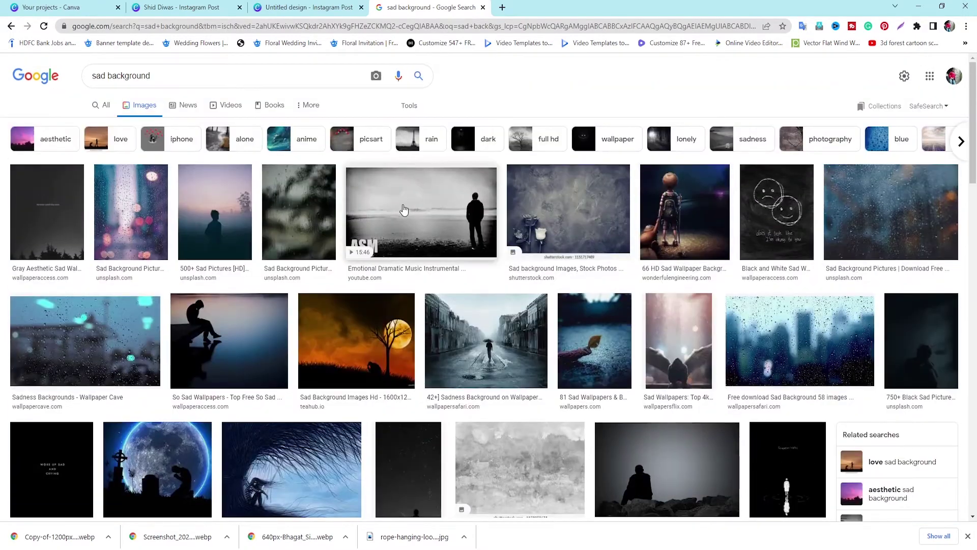
left_click(401, 208)
scroll(857, 301, "down", 3)
left_click(739, 346)
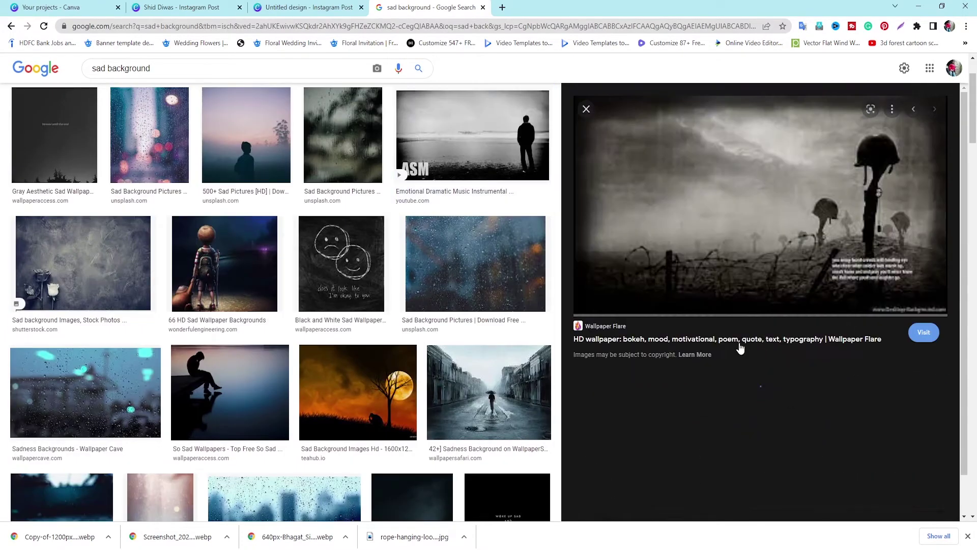
scroll(769, 279, "down", 10)
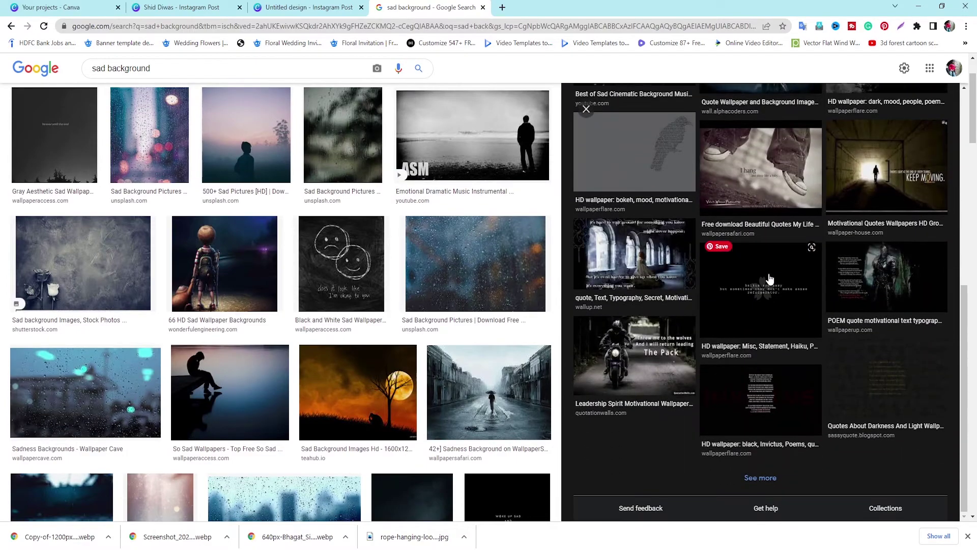
scroll(769, 280, "up", 5)
scroll(769, 279, "up", 8)
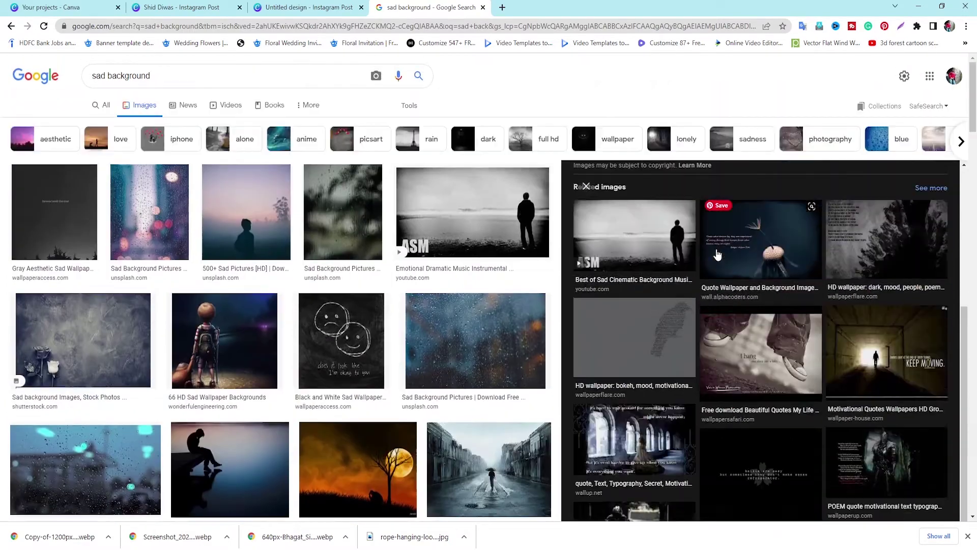
left_click(916, 455)
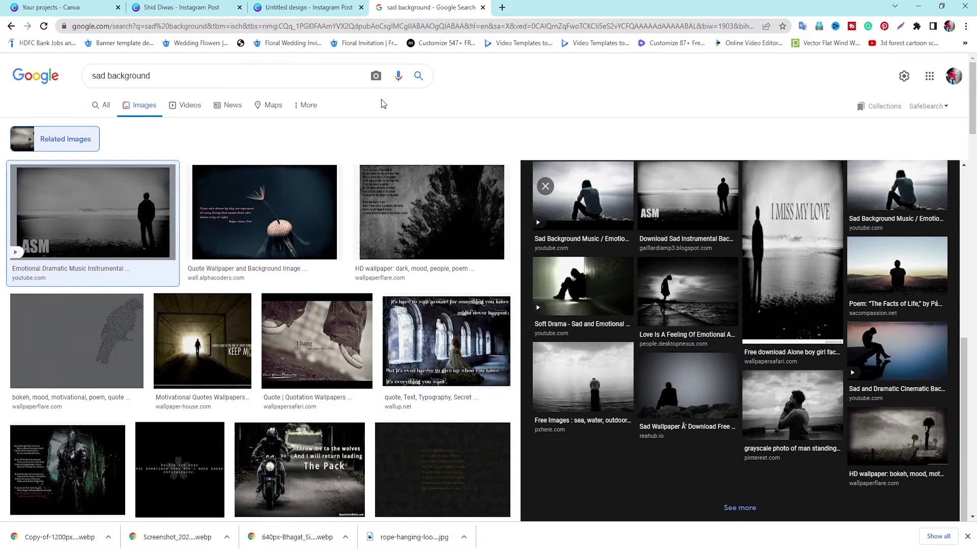
left_click(418, 75)
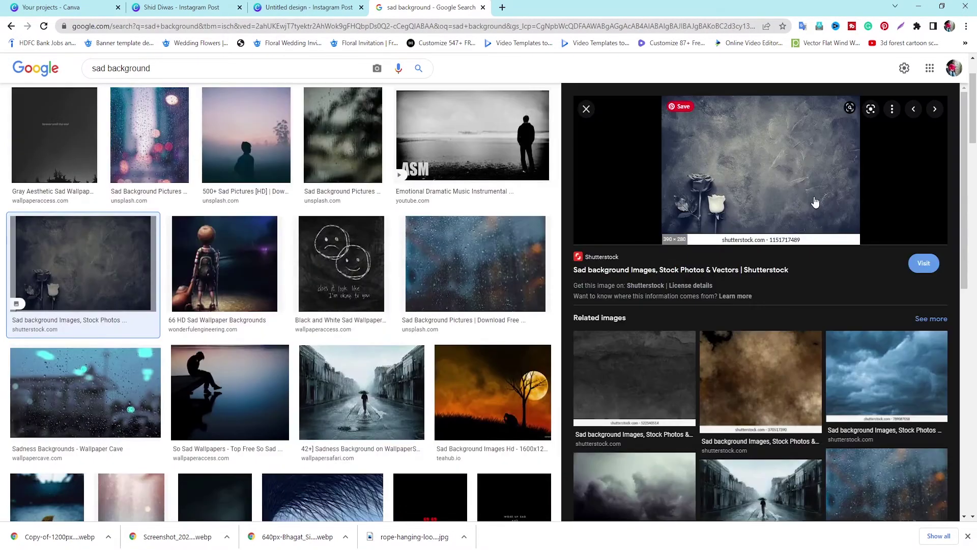
Pick the brown mottled texture from the related images and download it as the poster's backdrop
scroll(814, 200, "down", 1)
left_click(768, 328)
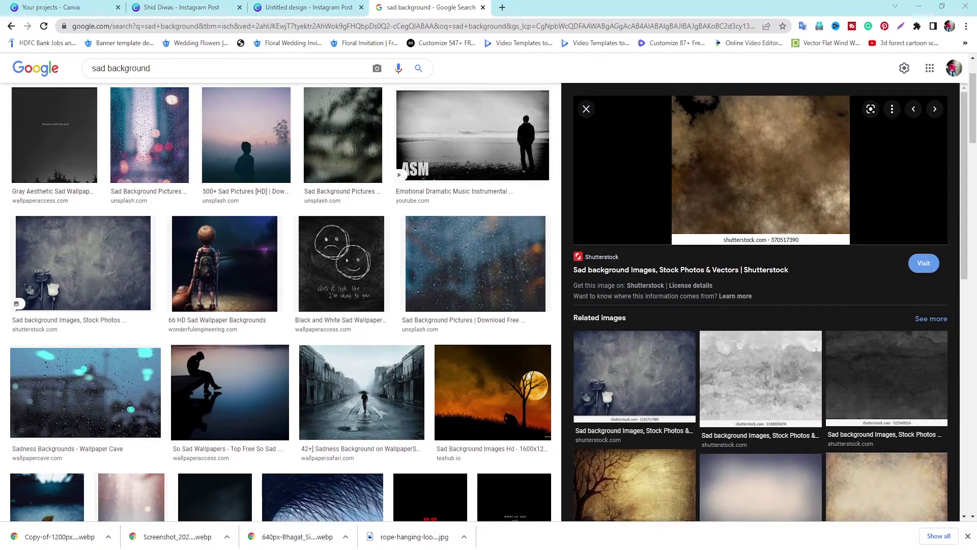
Check the uploads in the Shid Diwas design, return to the untitled design and close the other two Canva tabs
left_click(171, 13)
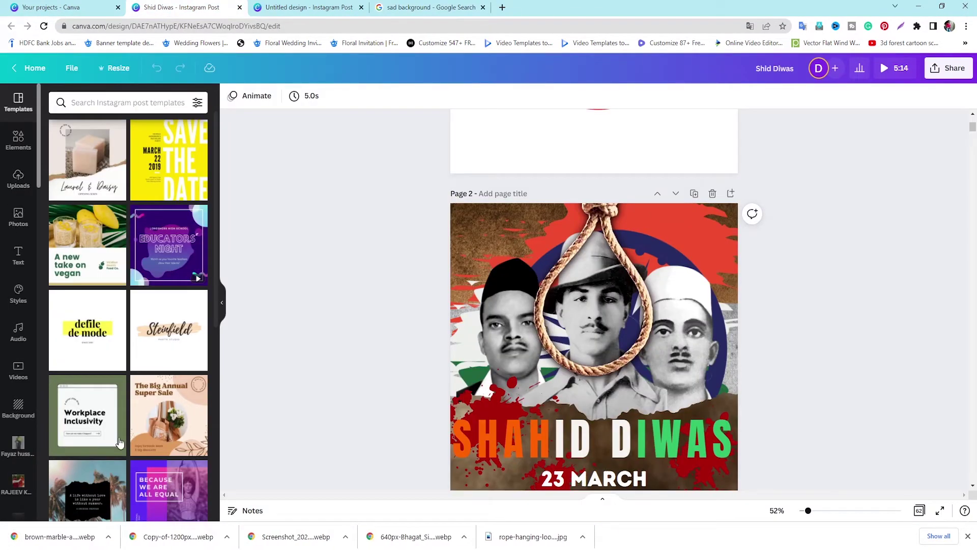
left_click(13, 182)
scroll(114, 266, "down", 5)
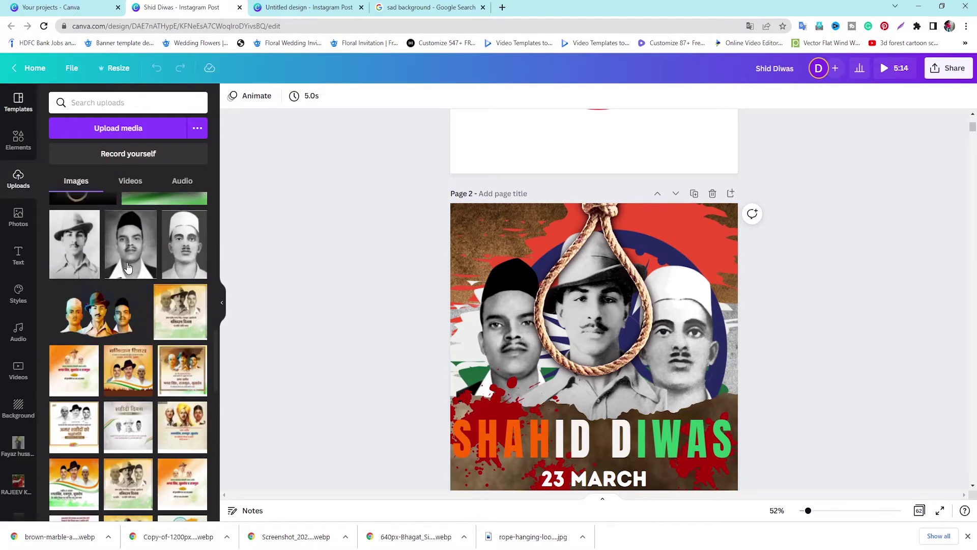
scroll(153, 305, "up", 1)
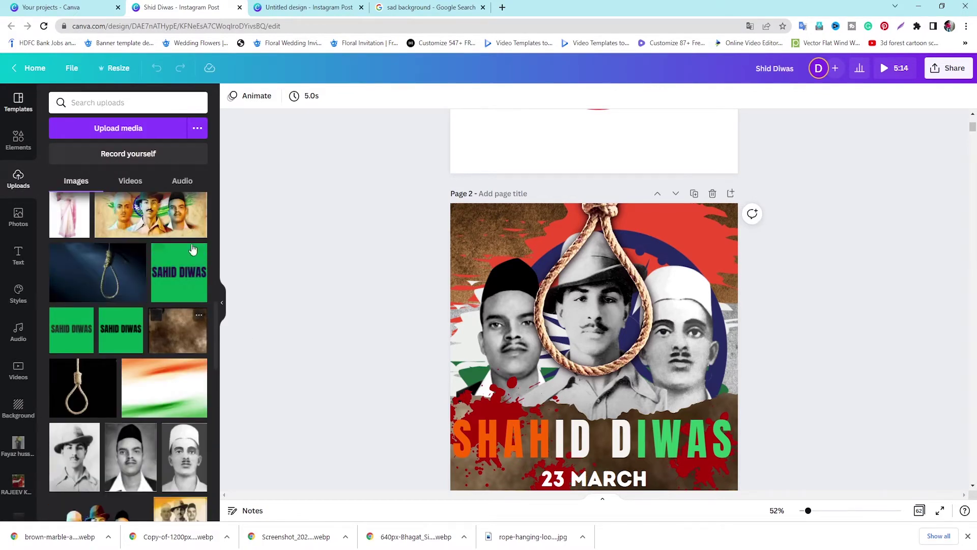
left_click(306, 8)
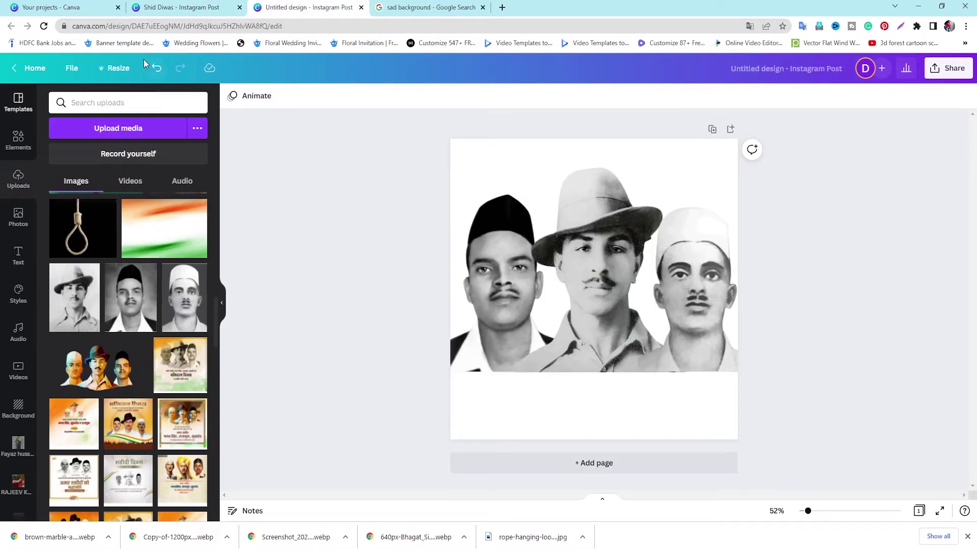
left_click(118, 8)
left_click(118, 7)
Add the brown mottled texture from the uploads and set it as the page background
scroll(122, 262, "down", 20)
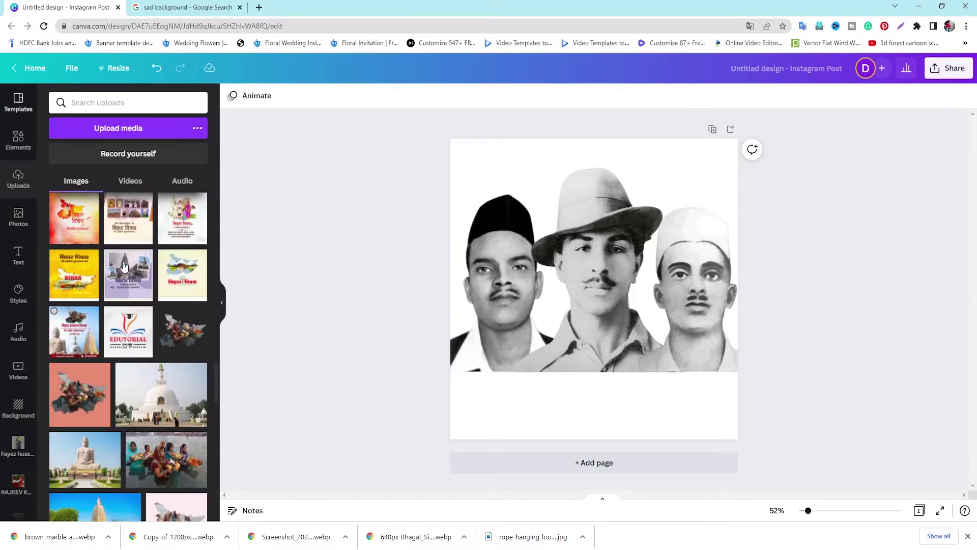
scroll(123, 263, "up", 15)
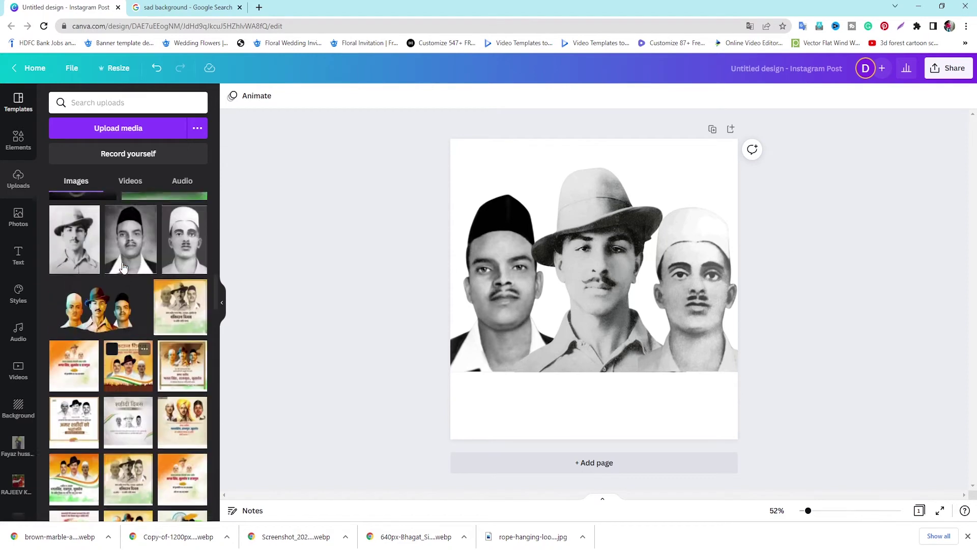
left_click(172, 275)
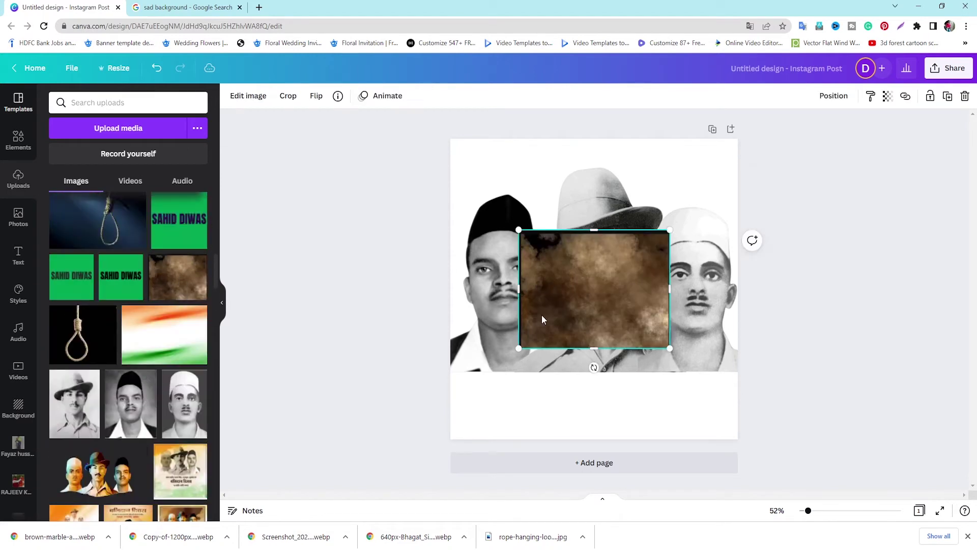
right_click(550, 301)
left_click(605, 468)
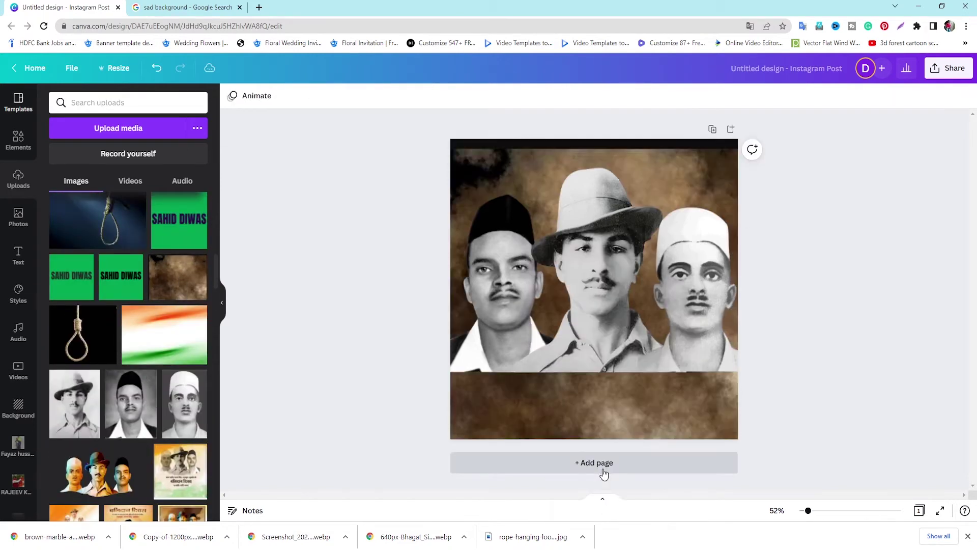
Enlarge and reposition the background image within its crop so the black band at its upper edge falls outside the page
left_click(499, 422)
double_click(515, 426)
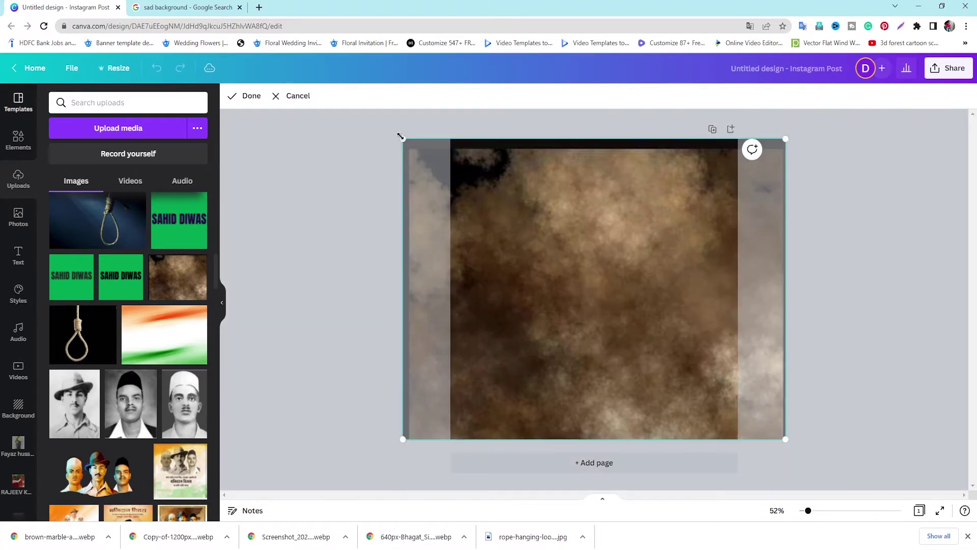
left_click_drag(400, 136, 371, 92)
mouse_move(591, 264)
left_mouse_down()
mouse_move(600, 251)
mouse_move(591, 249)
left_mouse_up()
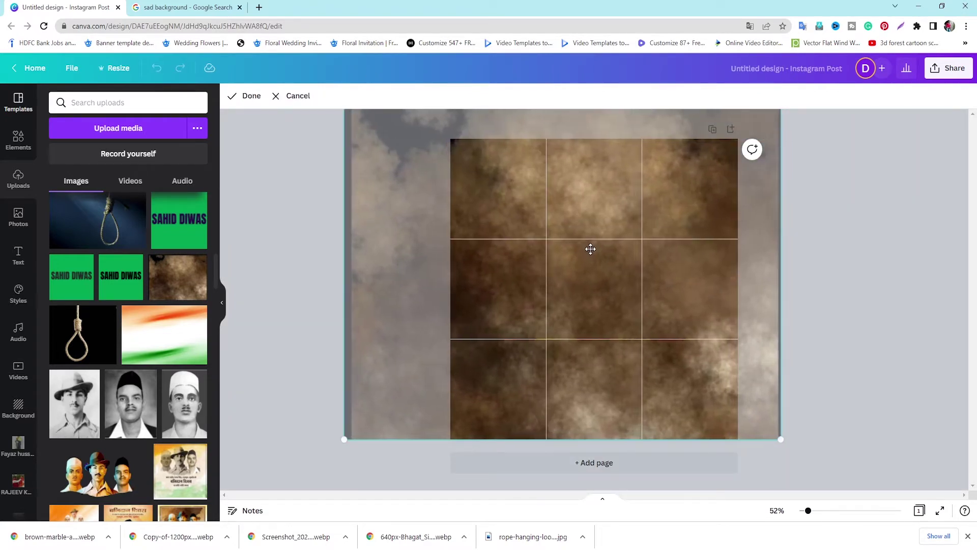
left_click(854, 226)
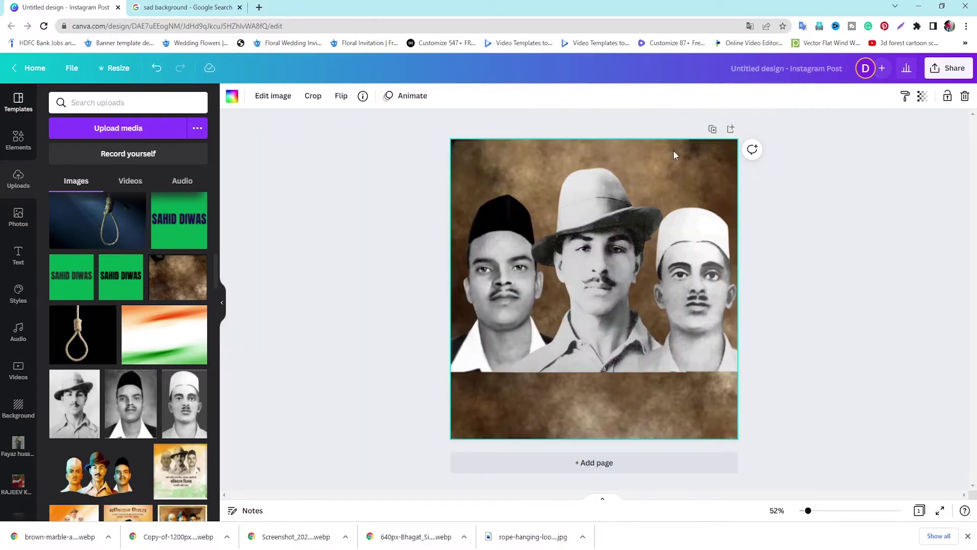
Insert a torn-paper picture frame from the Frames collection into the design
left_click(18, 138)
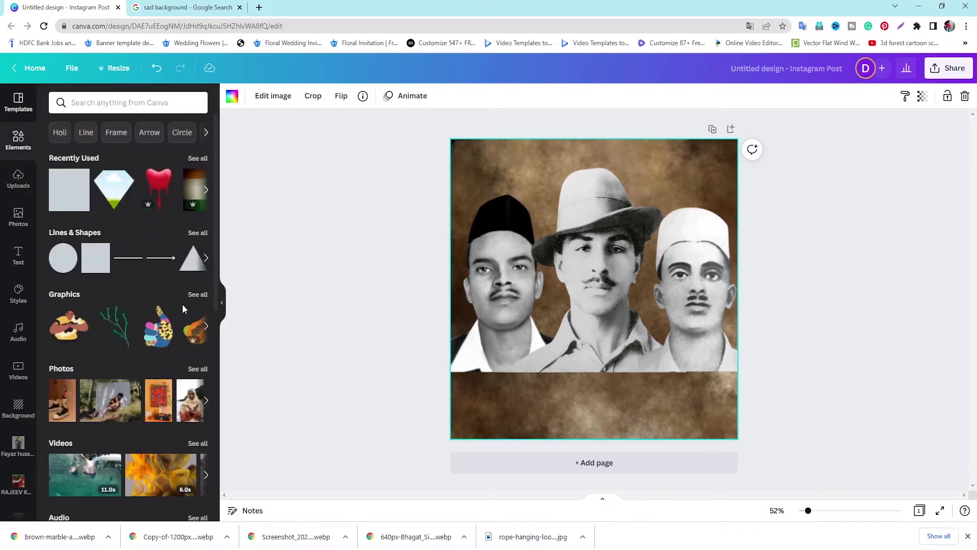
scroll(139, 262, "down", 3)
scroll(139, 261, "down", 5)
left_click(198, 379)
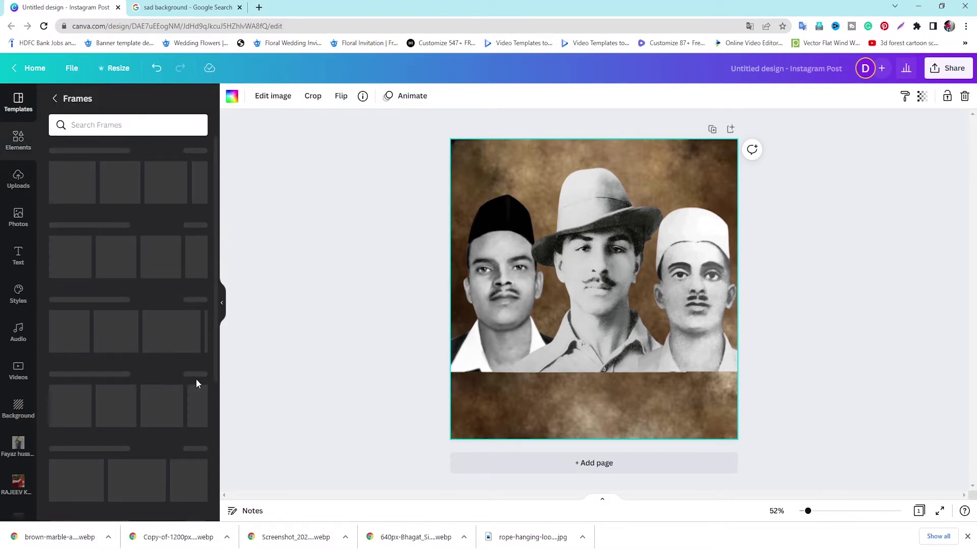
scroll(121, 254, "down", 10)
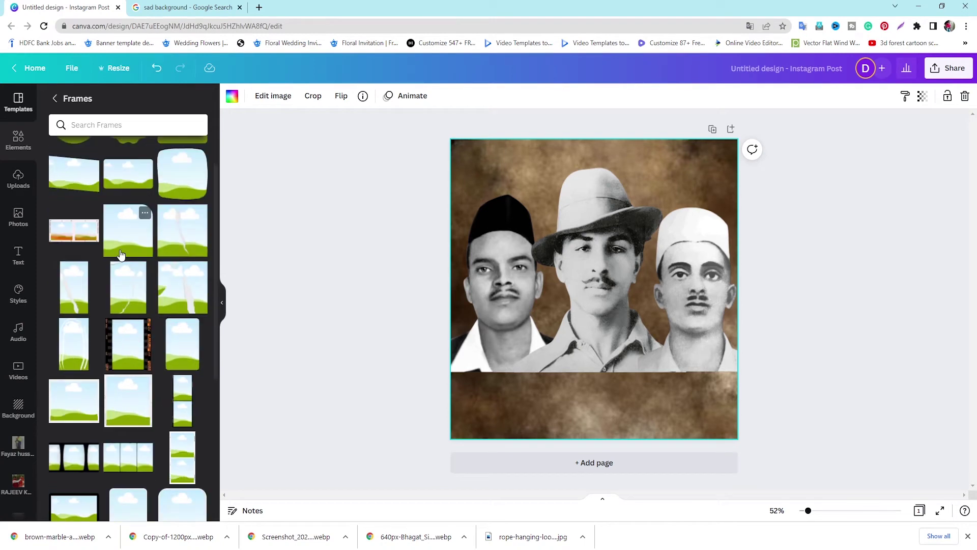
left_click(129, 316)
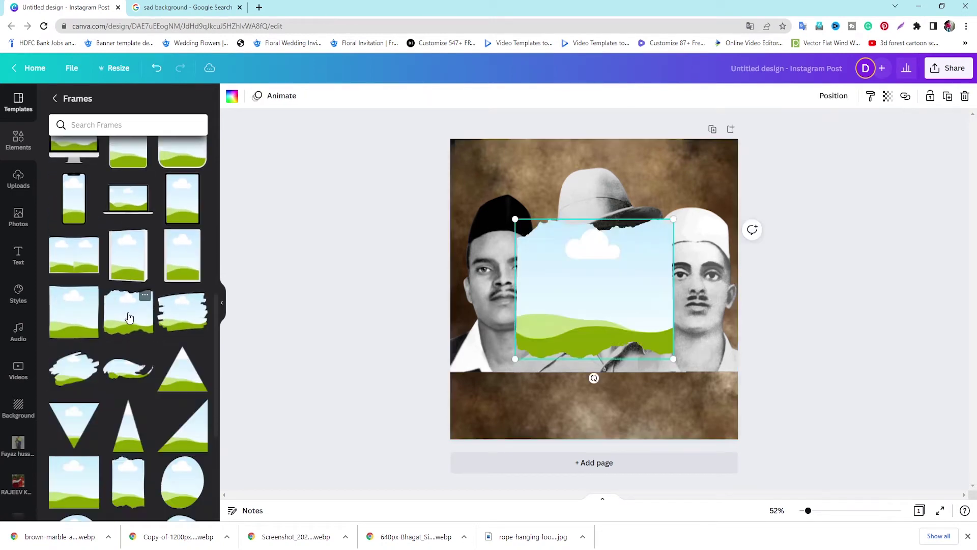
Fill the torn-paper frame with the brown texture and place it enlarged over the lower edges of the three portraits
left_click(18, 179)
left_click_drag(176, 275, 607, 478)
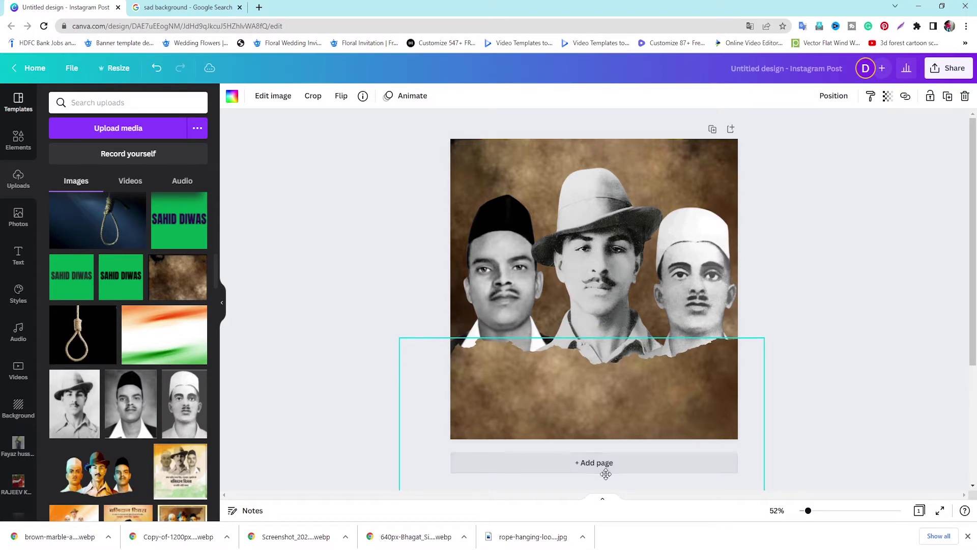
left_click_drag(711, 362, 711, 368)
left_click(851, 301)
left_click(664, 386)
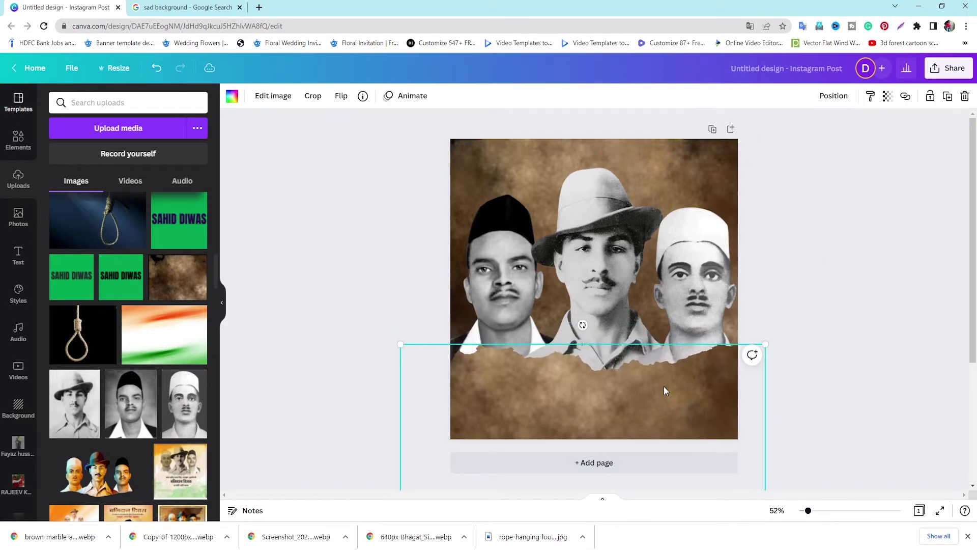
left_click(785, 273)
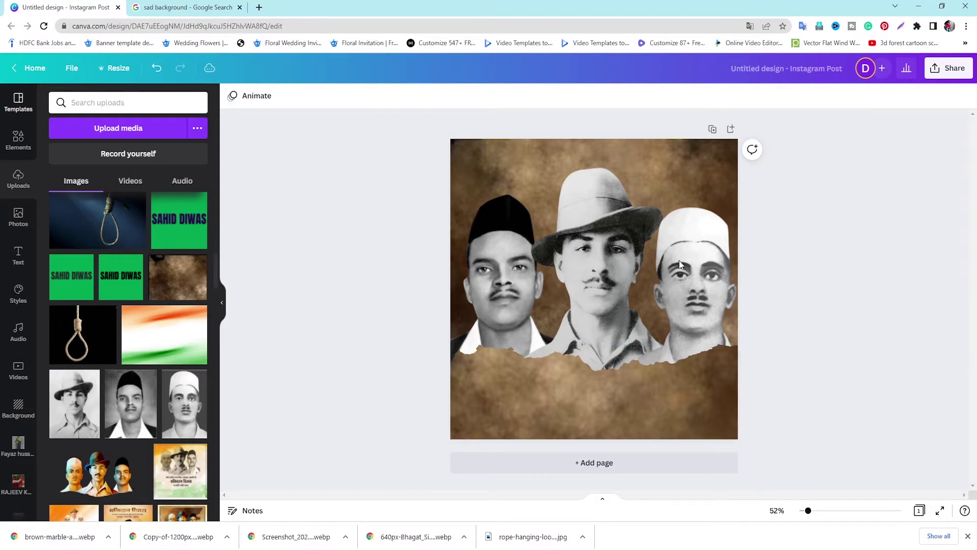
Switch to the Google Images tab and search for "hanging rope hd"
left_click(202, 9)
left_click(144, 68)
type("han")
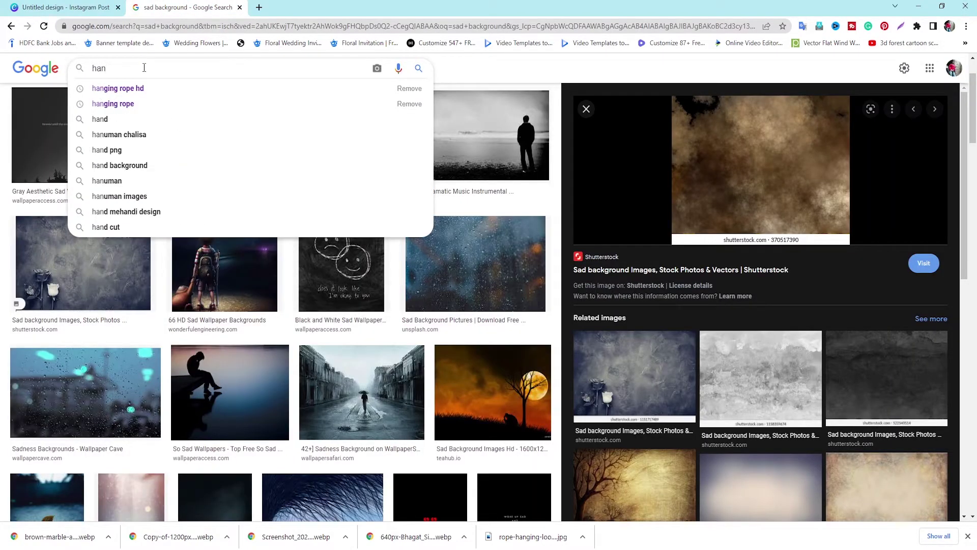
key("Down")
key("Return")
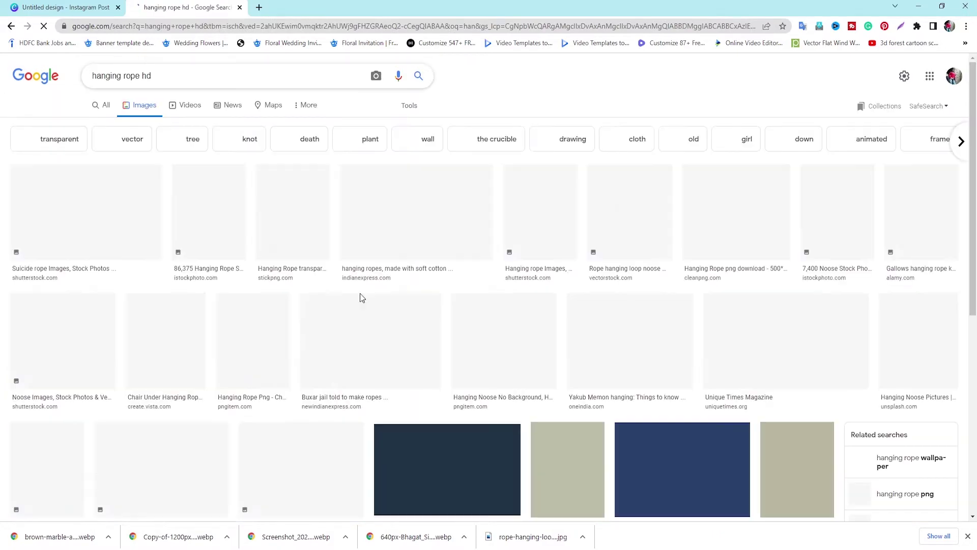
Browse the noose pictures and their related images, and download a hanging rope image on a dark background
scroll(728, 342, "down", 1)
scroll(257, 320, "down", 8)
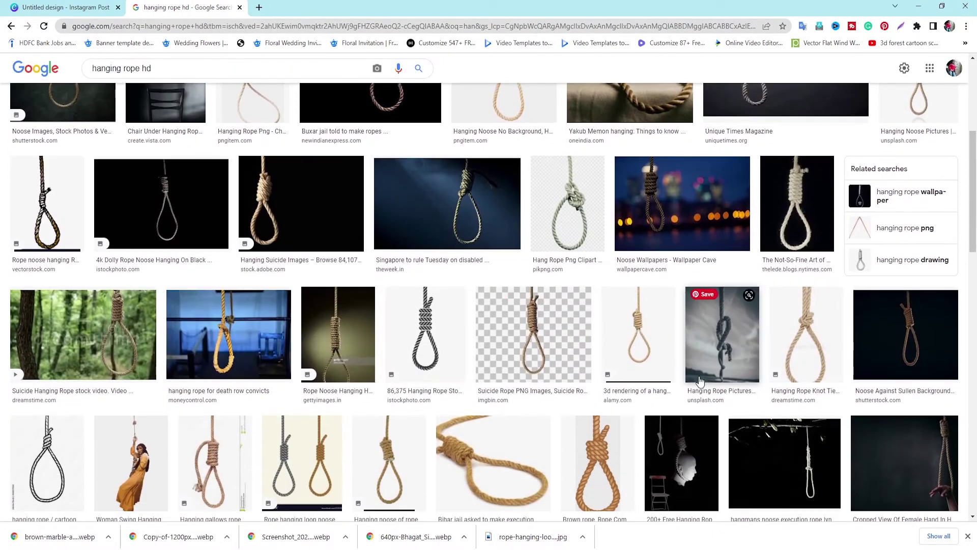
scroll(257, 319, "up", 10)
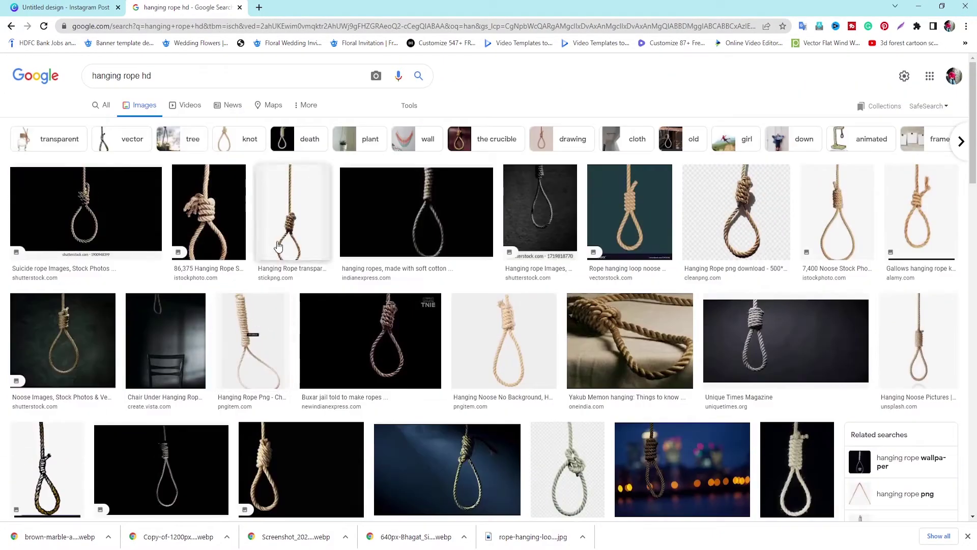
left_click(136, 197)
scroll(662, 321, "down", 4)
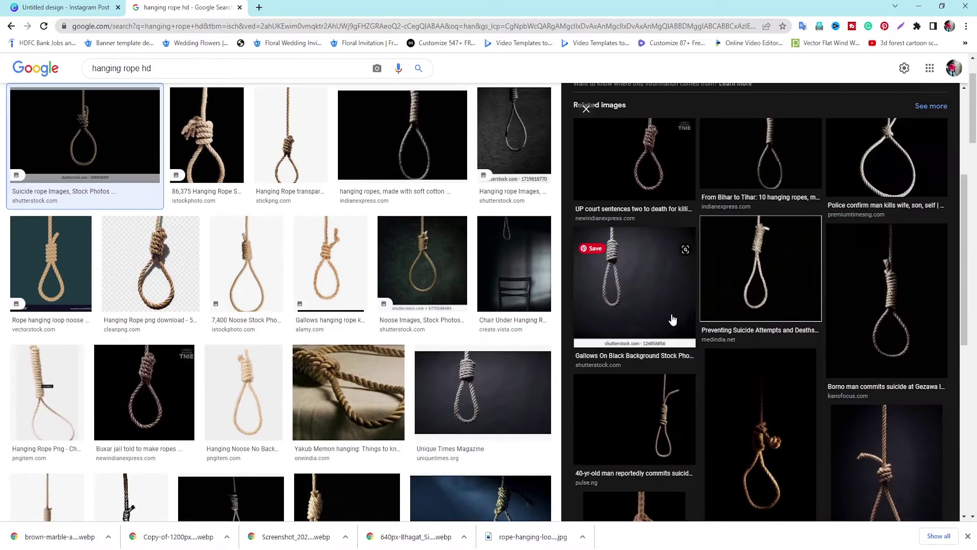
scroll(672, 320, "down", 3)
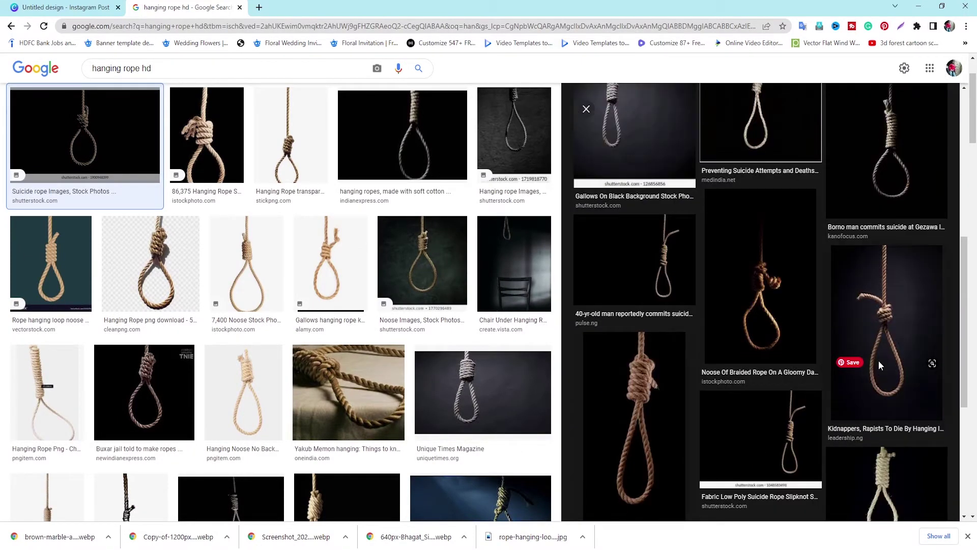
left_click(880, 367)
scroll(808, 296, "down", 3)
left_click(872, 312)
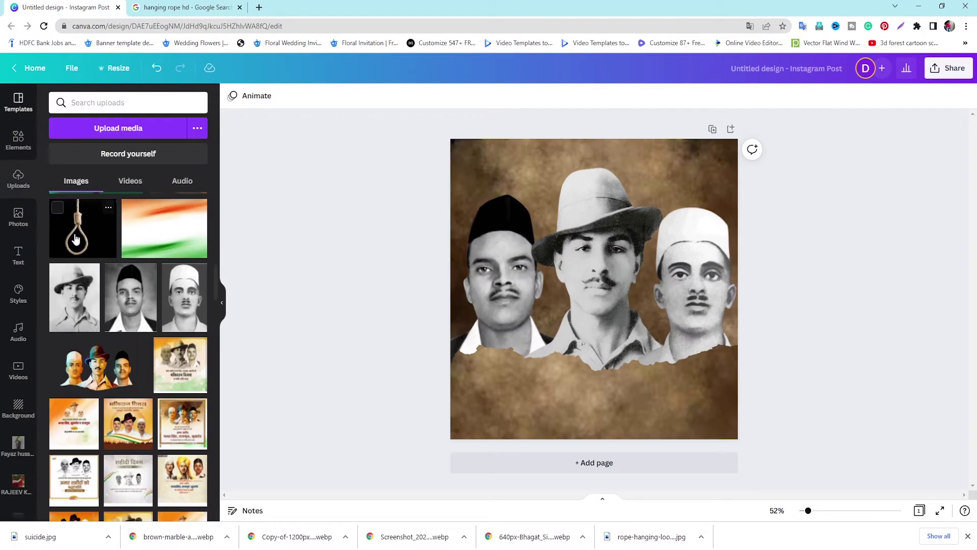
Add the uploaded noose image with the black background to the design and try the Background Remover on it
left_click(77, 239)
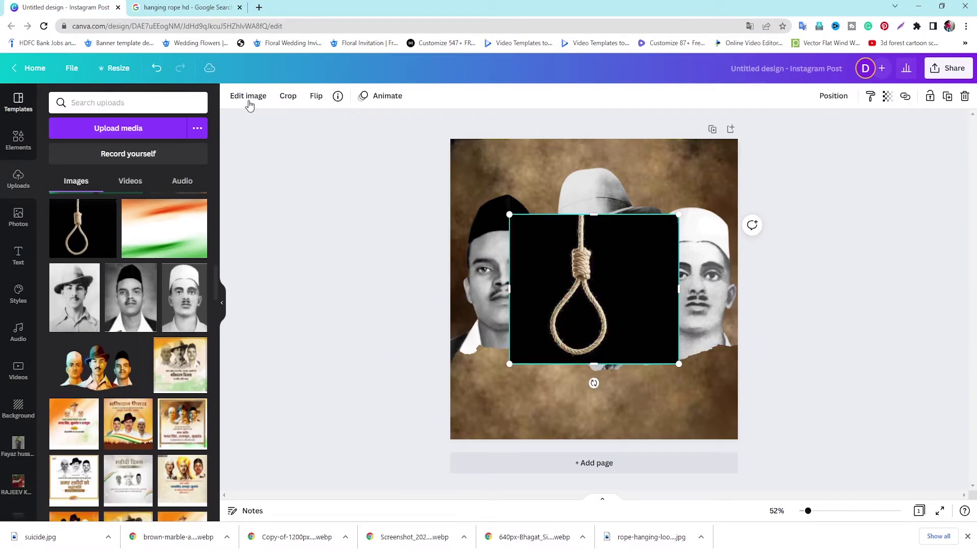
left_click(250, 97)
left_click(74, 183)
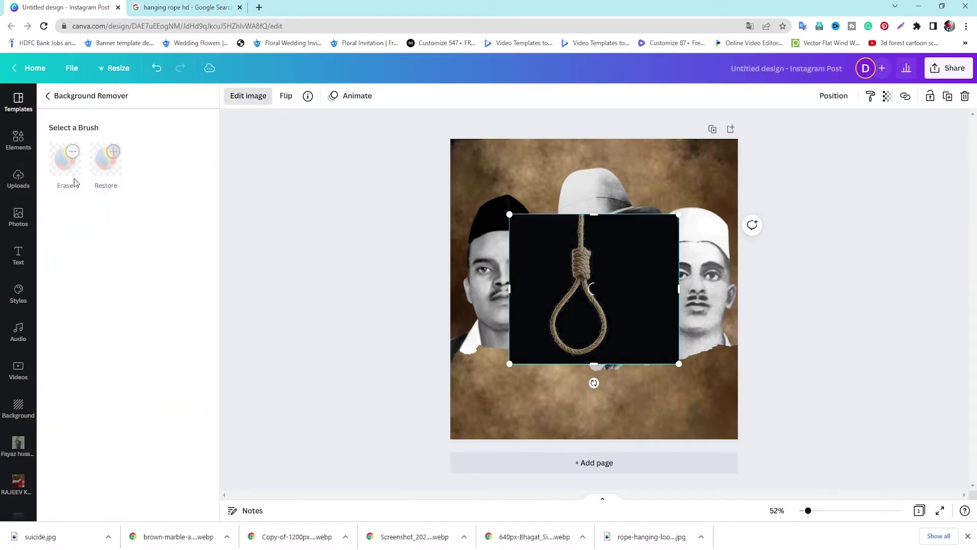
Crop the noose image closely around the rope and move it between the hat and white-cap portraits
left_click_drag(670, 292, 629, 290)
left_click_drag(512, 282, 671, 377)
key("ctrl+z")
left_click_drag(595, 261, 646, 261)
Apply the Street filter to the black-cap portrait and the central hat portrait
left_click(499, 250)
left_click(248, 96)
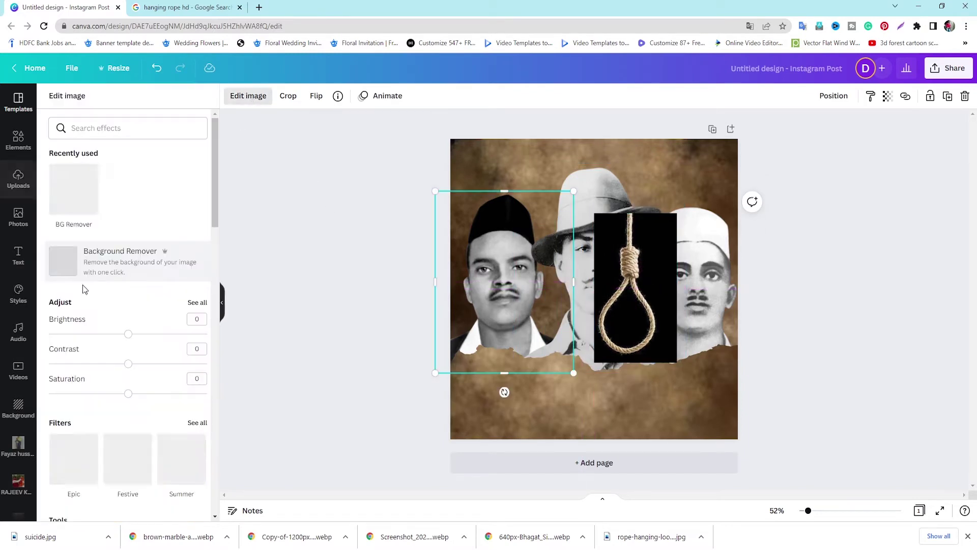
scroll(137, 271, "down", 3)
scroll(195, 262, "down", 3)
left_click(197, 157)
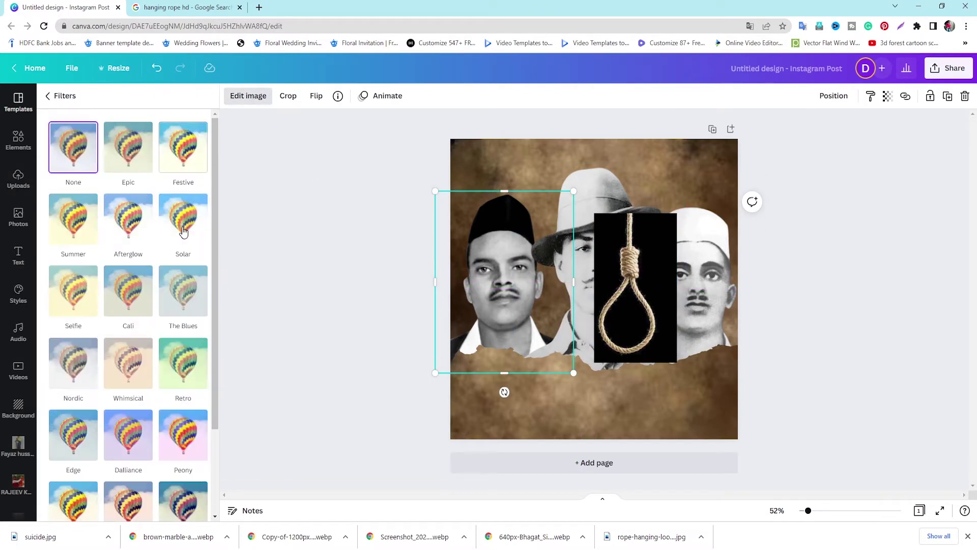
scroll(132, 306, "down", 3)
left_click(137, 467)
left_click(609, 180)
left_click(129, 468)
Remove the black background from the noose image with the Background Remover and apply the result
left_click(635, 285)
left_click(48, 96)
left_click(117, 192)
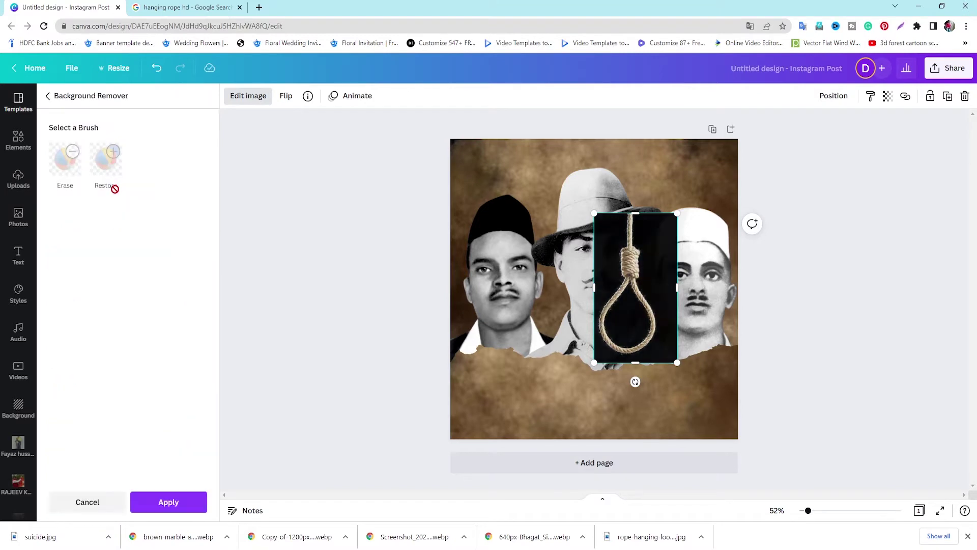
left_click(169, 502)
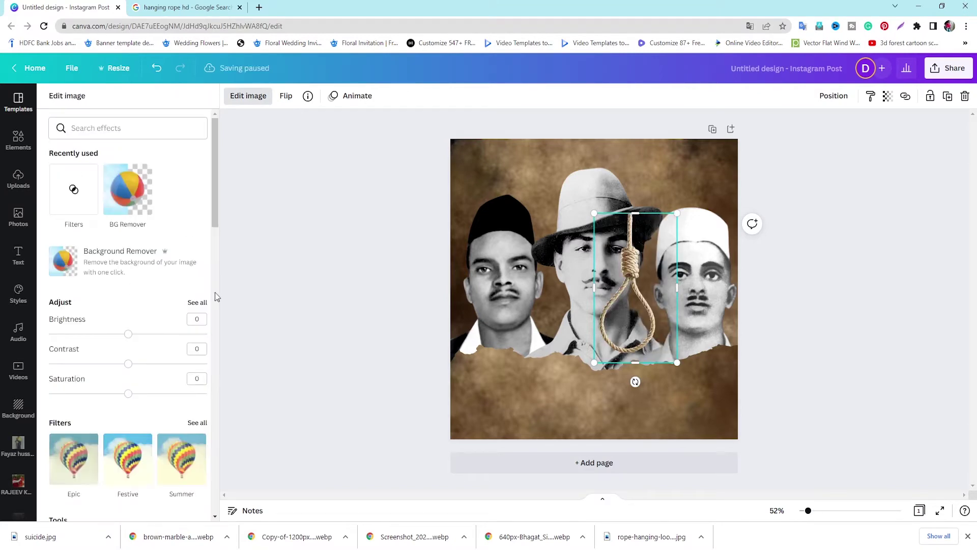
Try the Street and Greyscale filters on the noose image
scroll(153, 331, "down", 5)
left_click(193, 210)
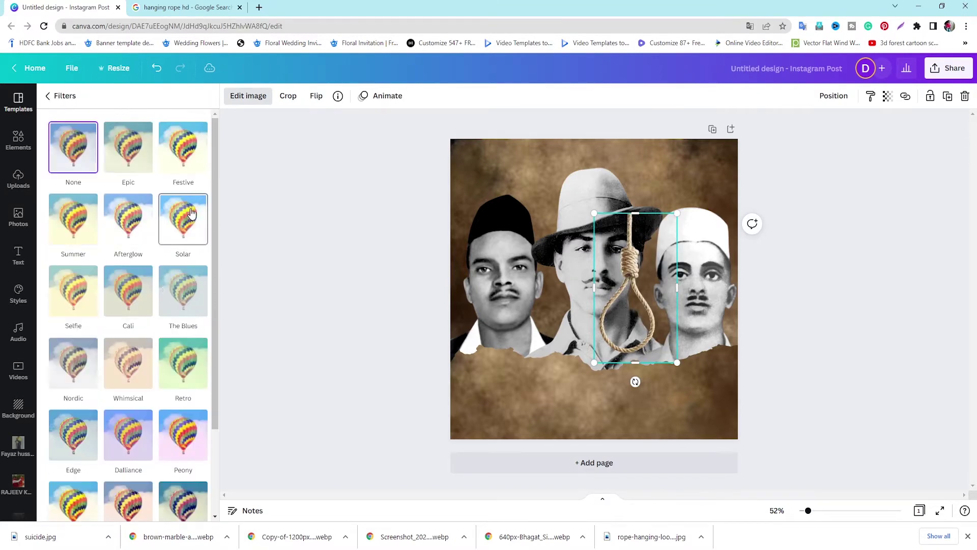
scroll(168, 264, "down", 5)
left_click(115, 469)
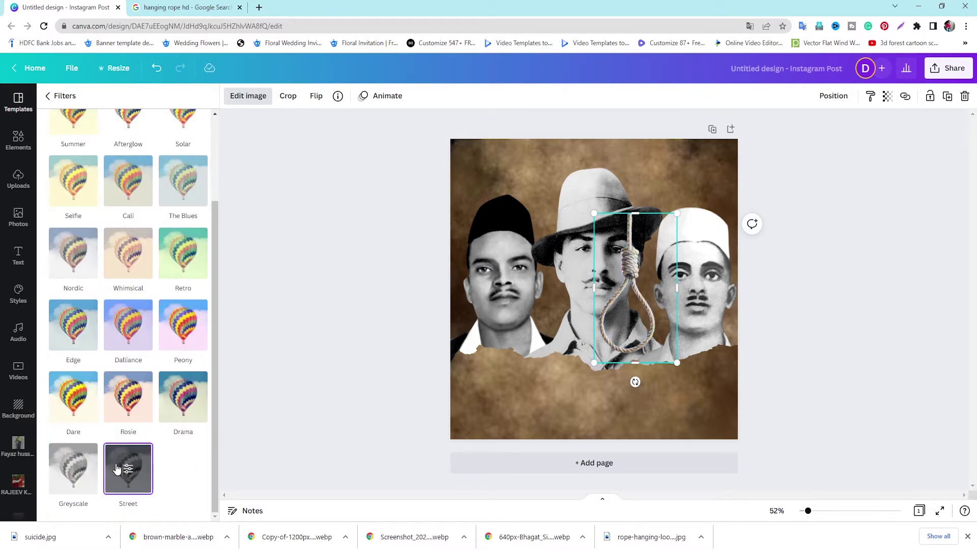
left_click(92, 468)
Enlarge the noose, position its loop around the central hat portrait's face and apply the Rosie filter to it
left_click_drag(594, 212, 503, 128)
left_click_drag(620, 253, 614, 200)
left_click(128, 396)
left_click(595, 236)
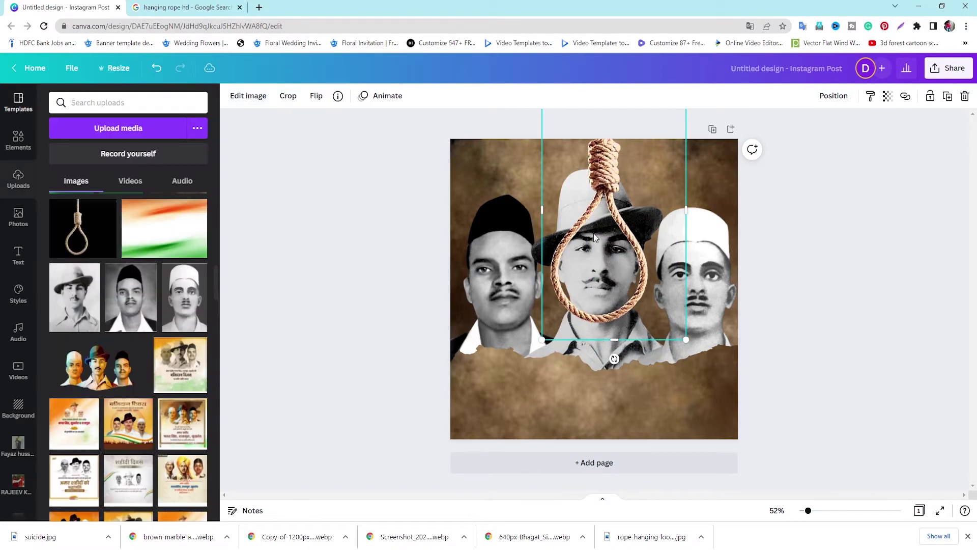
Enlarge the noose and position it so the loop encircles the central portrait's whole head and hat
left_click_drag(689, 334, 857, 348)
left_click_drag(633, 201, 606, 104)
mouse_move(598, 191)
left_mouse_down()
mouse_move(600, 178)
mouse_move(601, 187)
left_mouse_up()
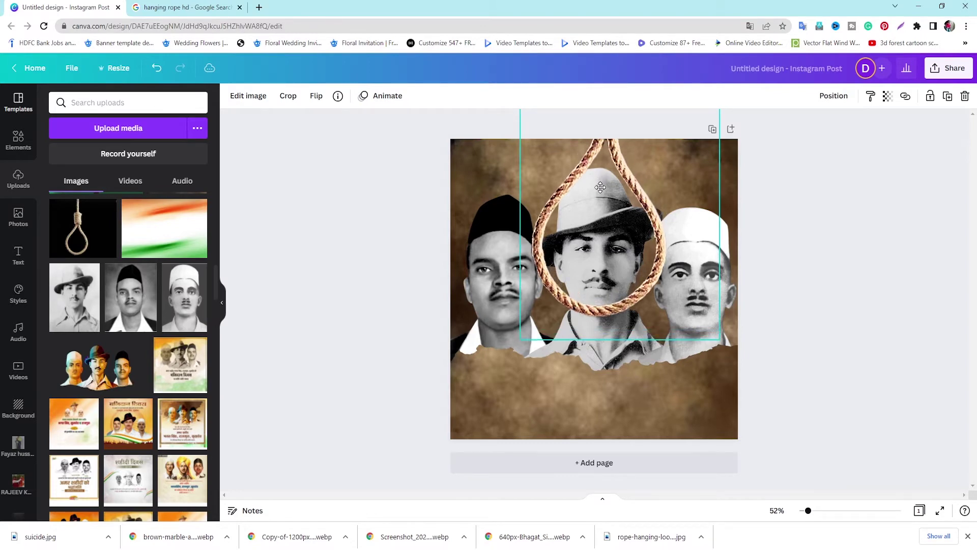
left_click(809, 209)
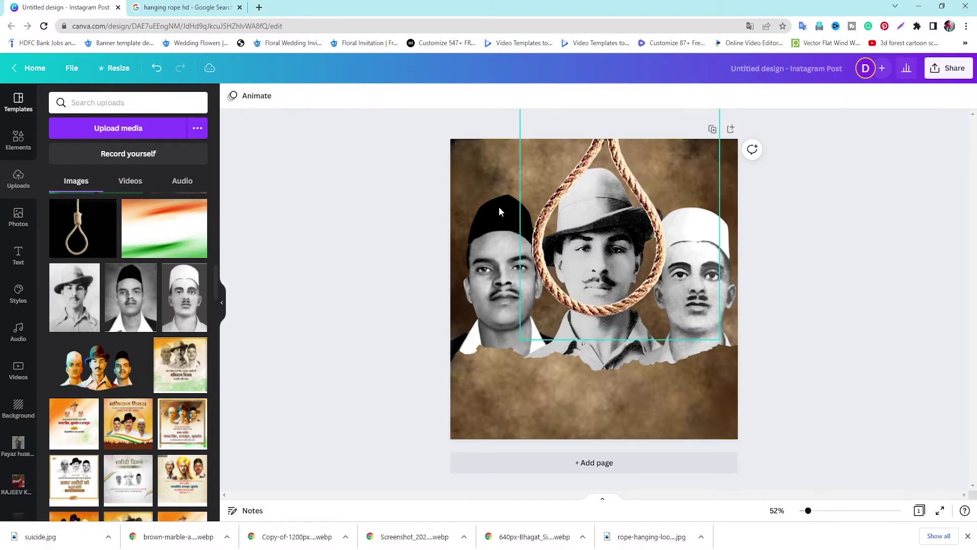
Search the elements for "indian flag" and add the brush-stroke tricolour graphic with the Ashoka Chakra
left_click(18, 149)
left_click(54, 102)
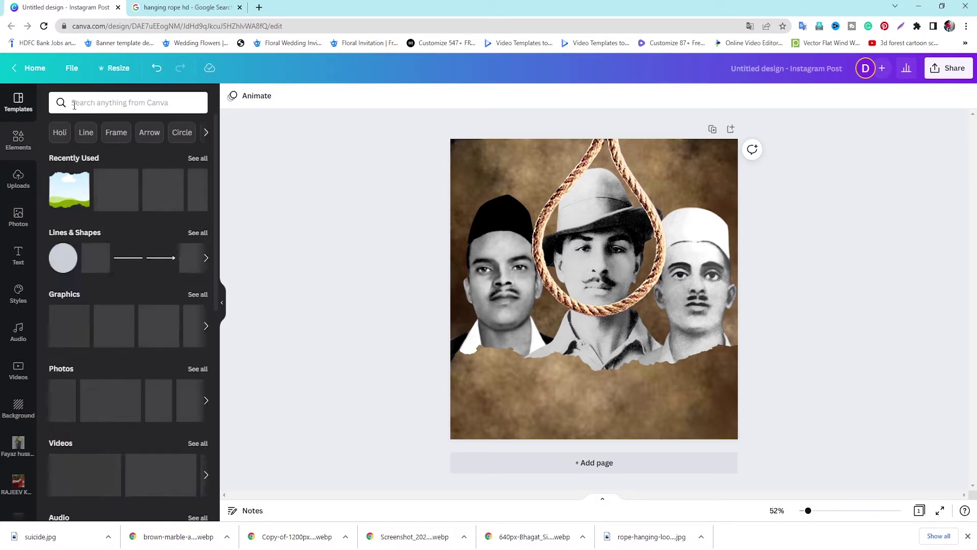
left_click(74, 103)
type("indian")
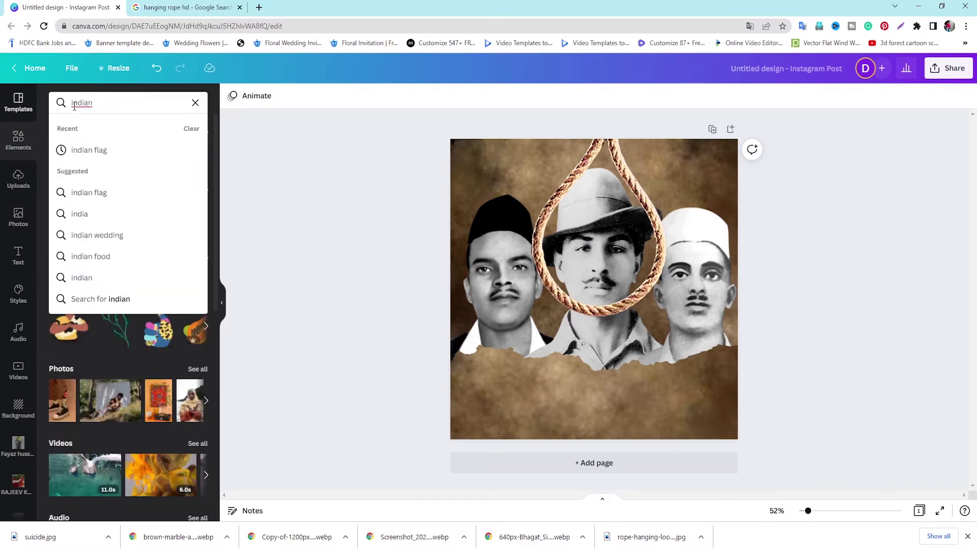
left_click(89, 150)
scroll(129, 286, "down", 5)
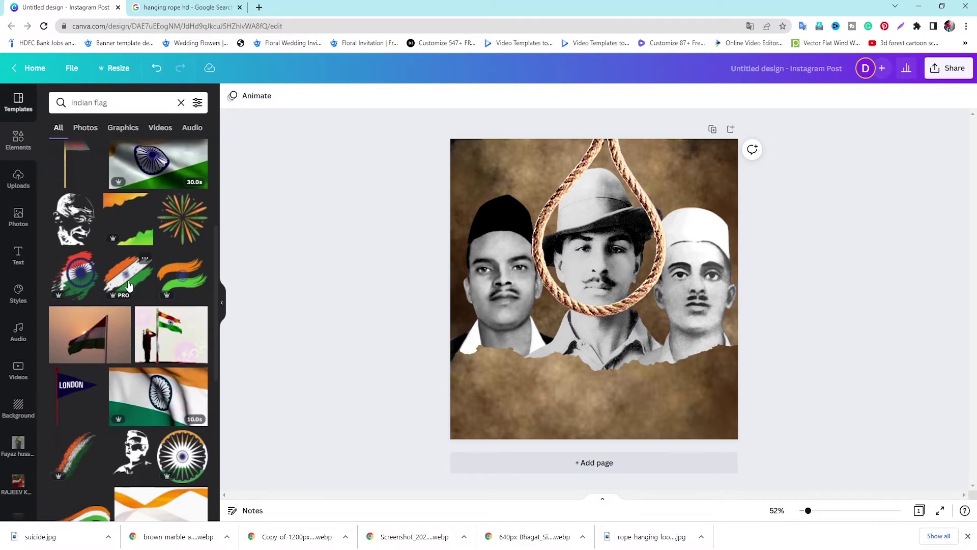
left_click(87, 275)
Enlarge the flag graphic to cover most of the page and send it behind the portraits and torn paper
left_click_drag(653, 230, 866, 101)
left_click_drag(684, 211, 548, 301)
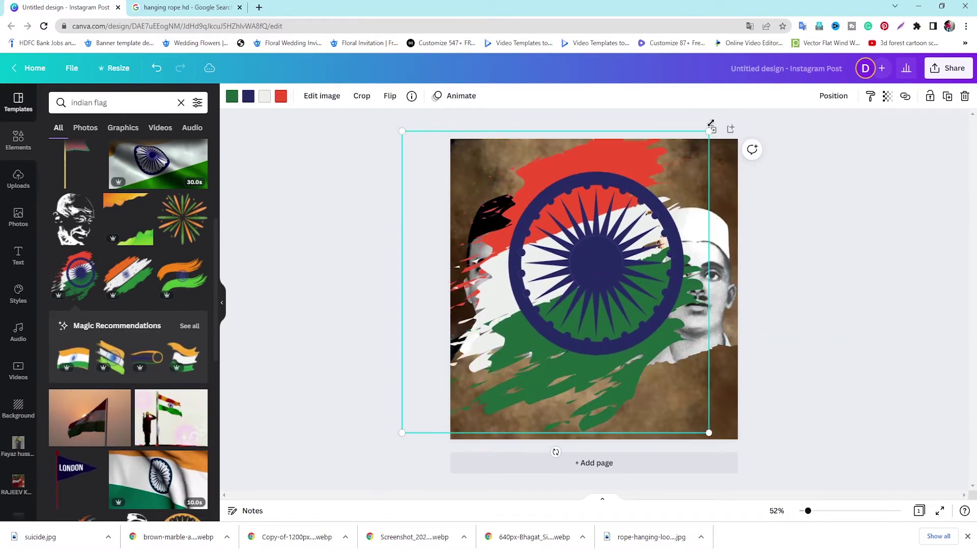
left_click_drag(711, 123, 777, 94)
left_click_drag(622, 222, 613, 246)
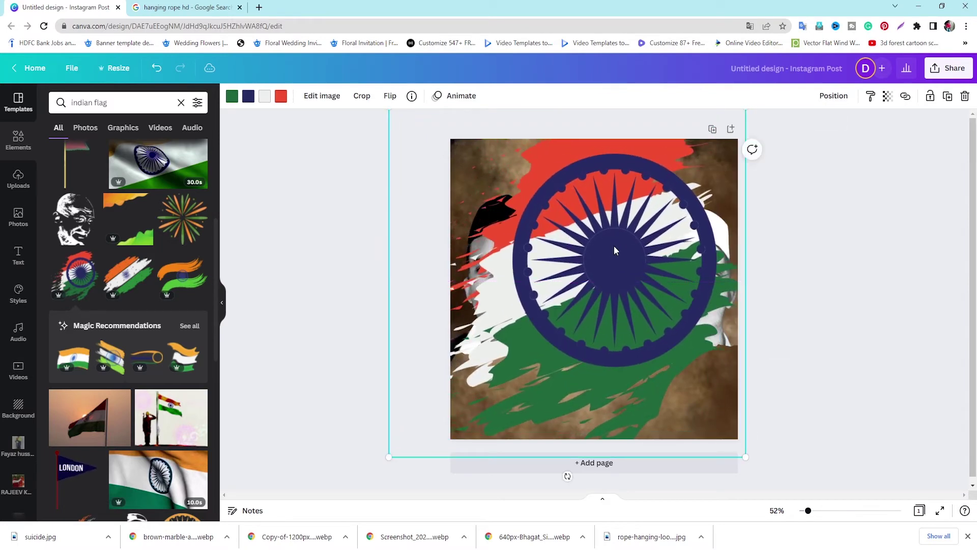
right_click(613, 246)
left_click(669, 362)
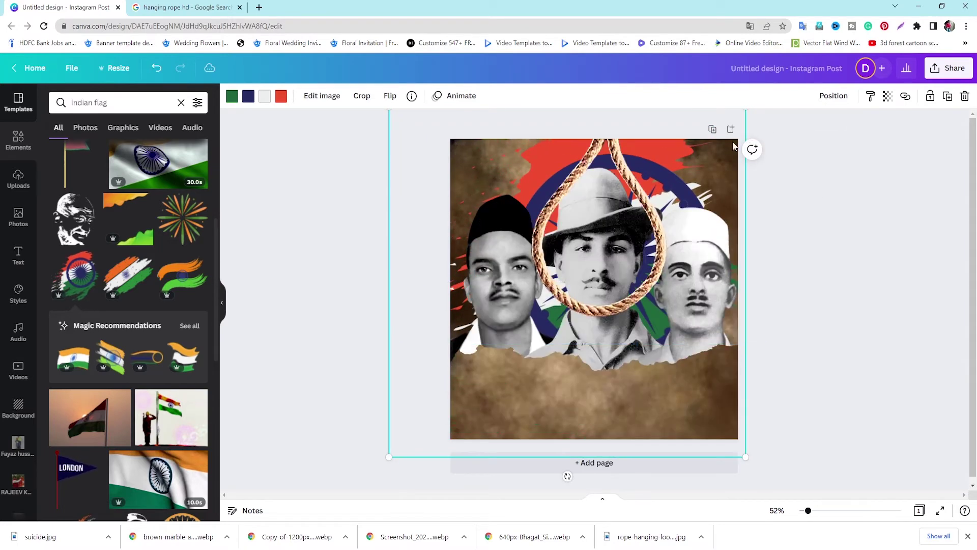
Enlarge the flag graphic further, tilt it slightly clockwise and reposition it behind the three portraits
left_click_drag(727, 152, 869, 89)
left_click_drag(729, 180, 657, 226)
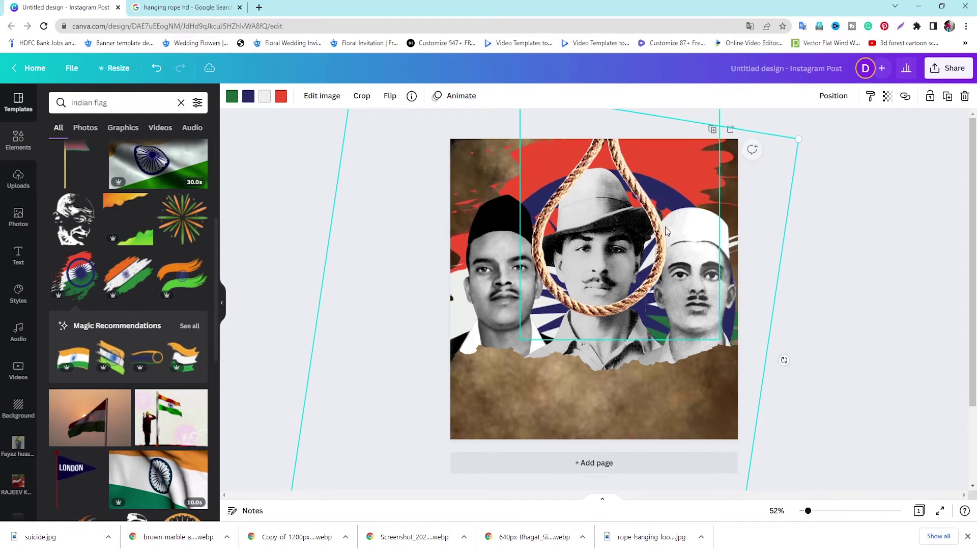
left_click(862, 202)
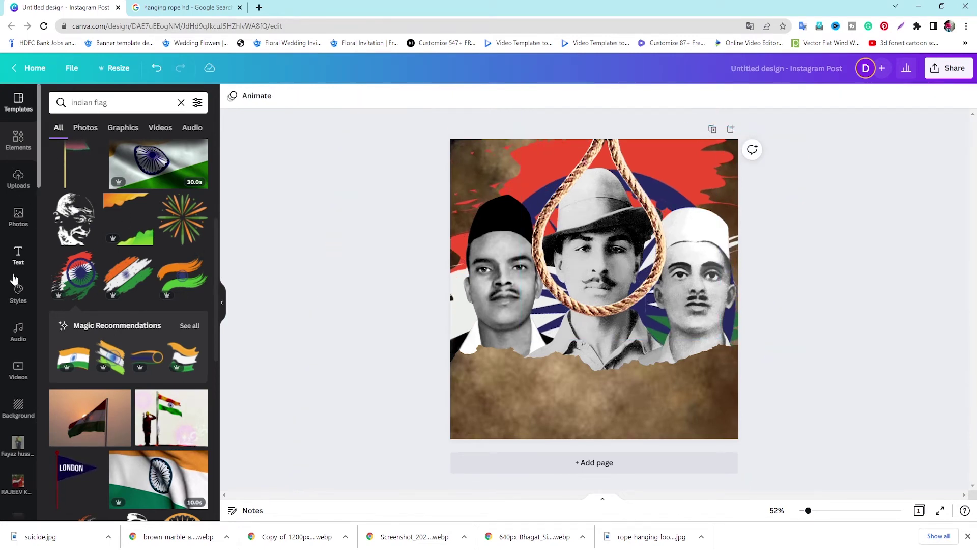
Add a heading to the page and check the spelling of "sahid diwas" in Google Images, accepting the suggestion "shahid diwas"
left_click(18, 255)
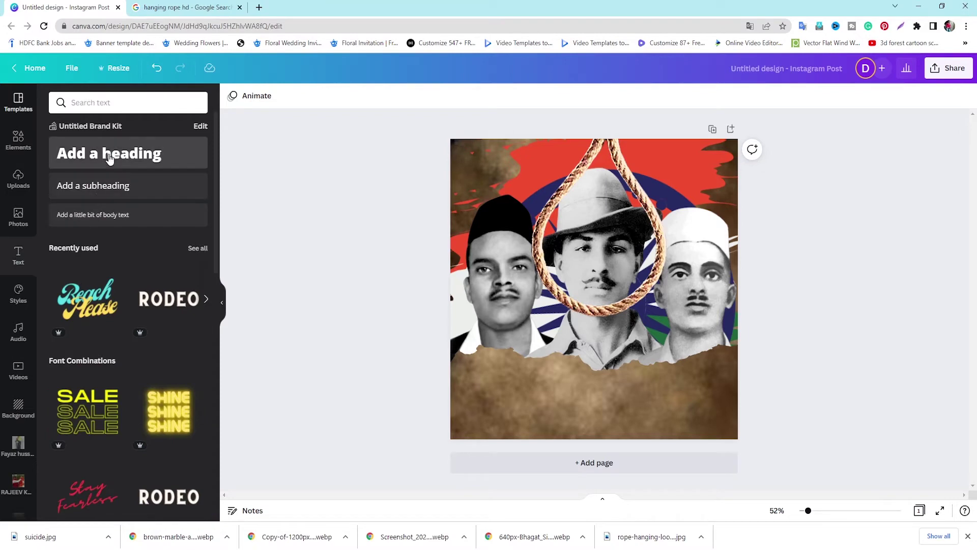
left_click(104, 154)
left_click(219, 7)
left_click(150, 67)
type("sahid diw")
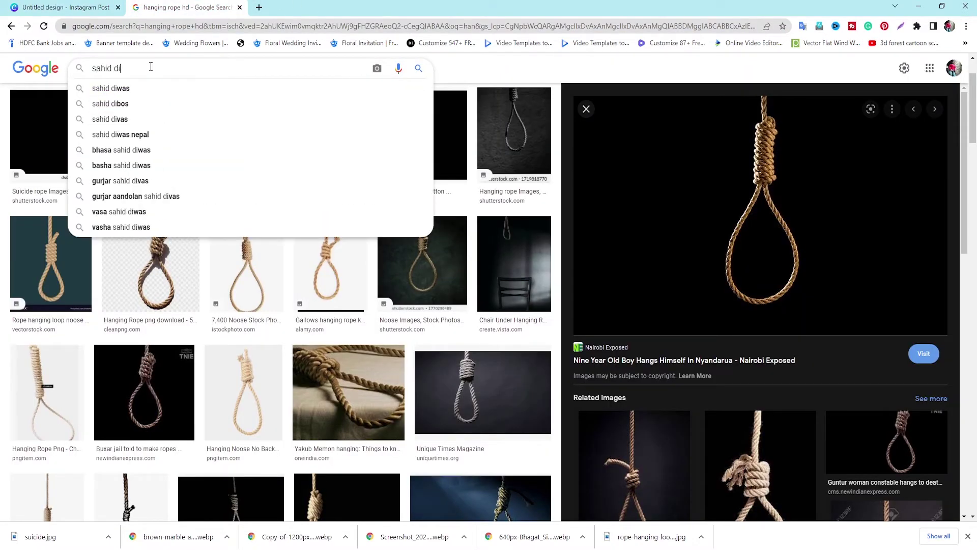
type("as")
key("Return")
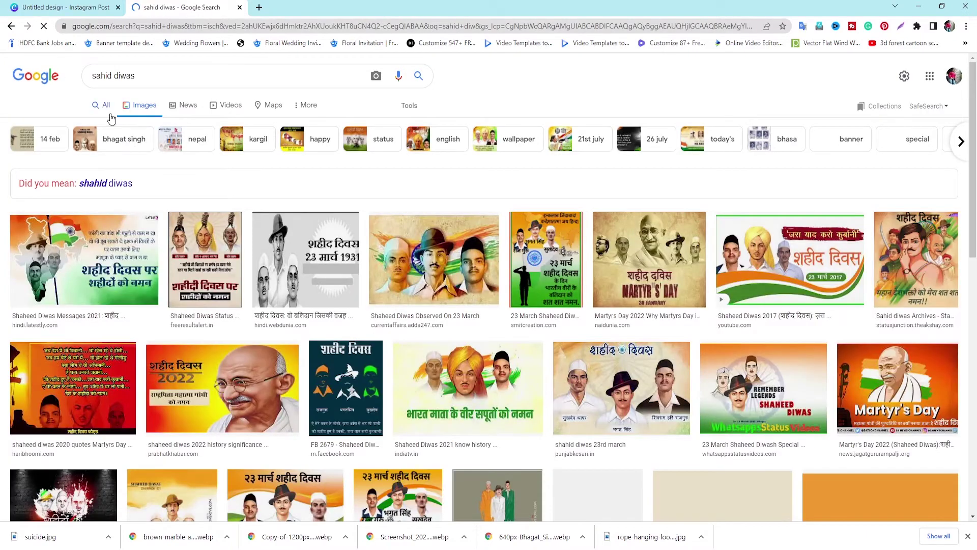
left_click(105, 185)
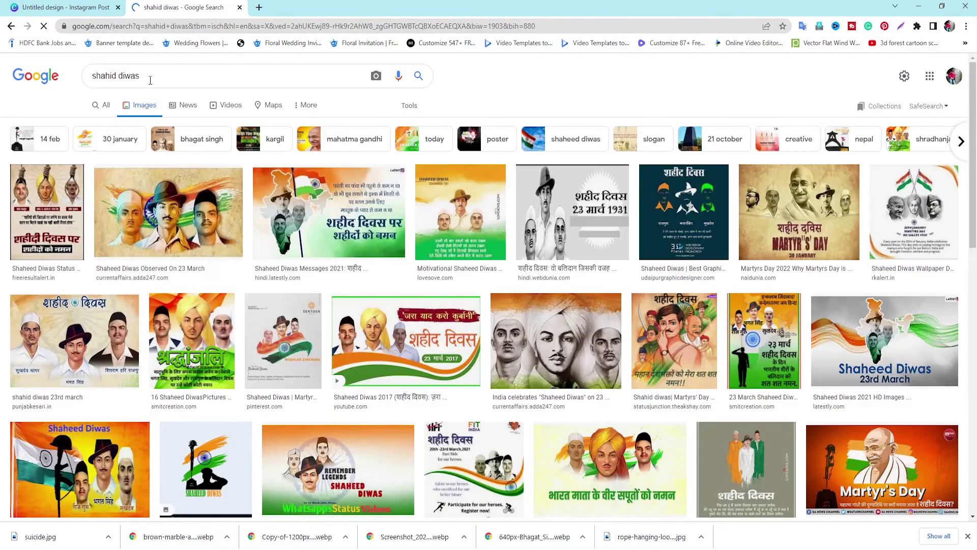
Copy "shahid diwas" from the Google search into the Canva heading and set its font to Anton
left_click(93, 85)
key("ctrl+c")
left_click(61, 7)
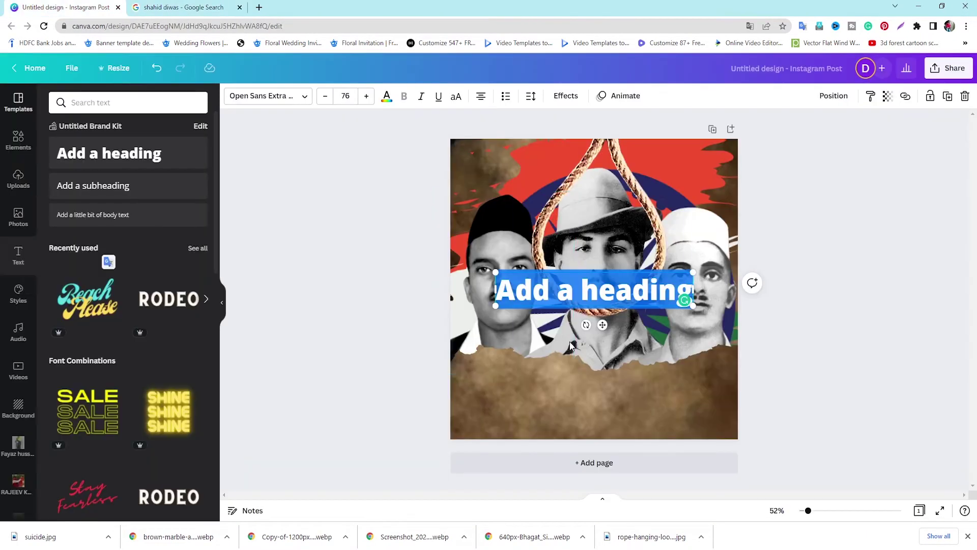
key("ctrl+v")
left_click(289, 103)
left_click(60, 194)
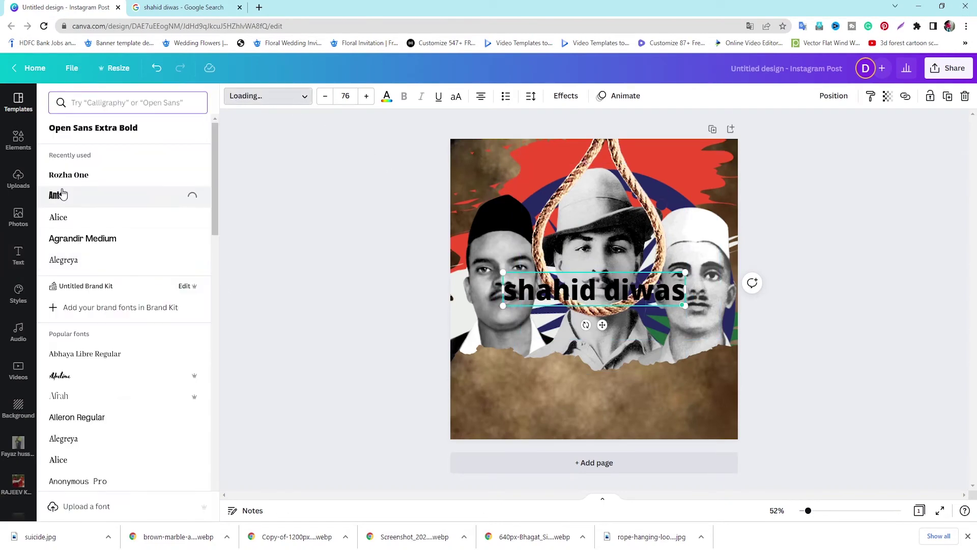
Retype the heading as "Sahid Diwas" and undo the small resize made after it
double_click(537, 286)
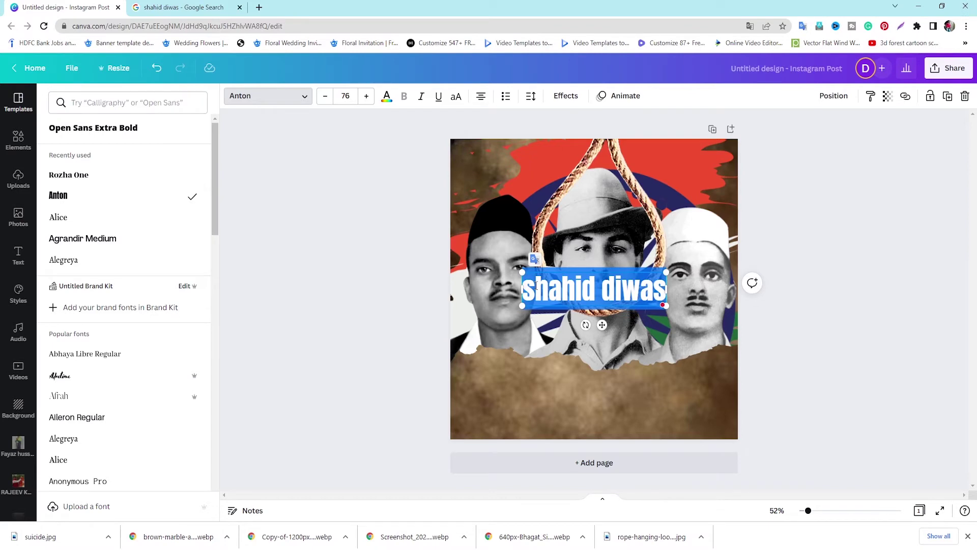
type("Sah")
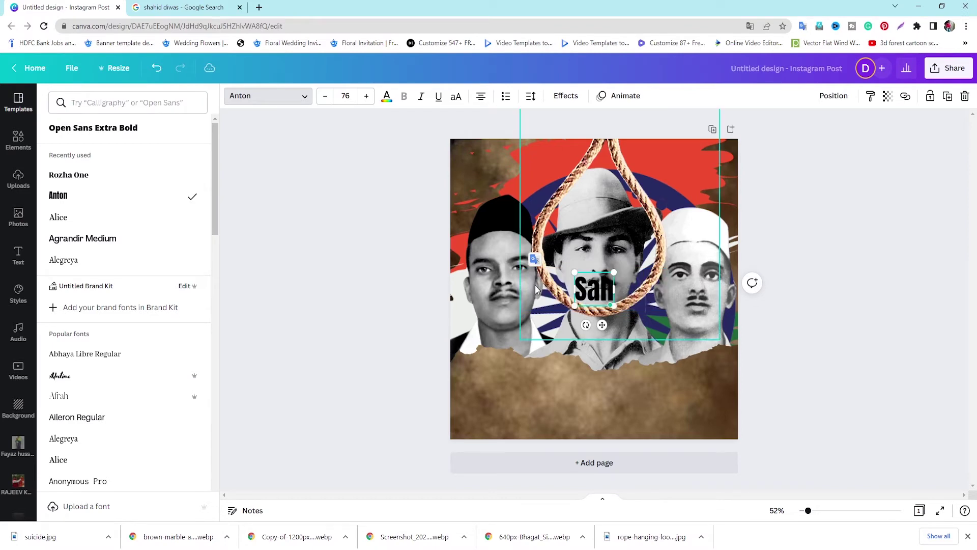
type("id Di")
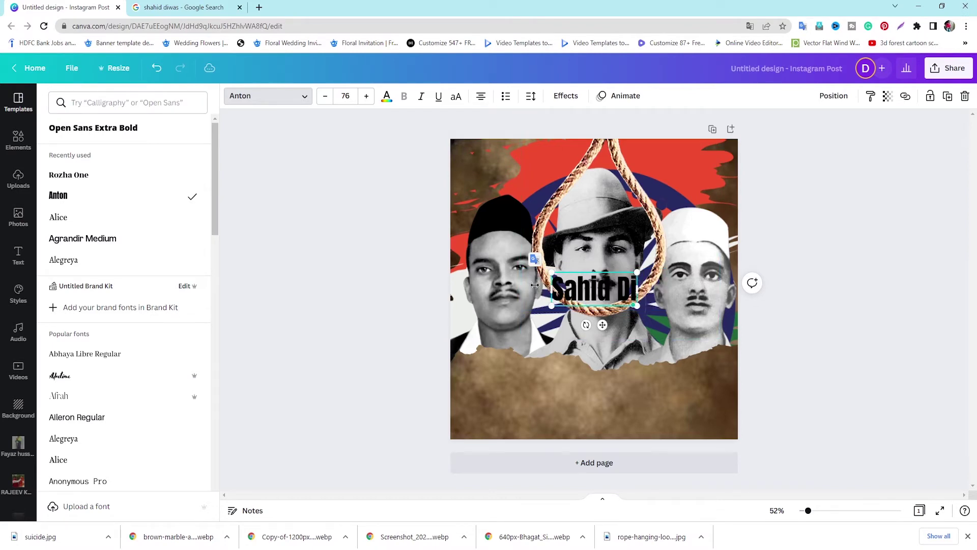
type("was")
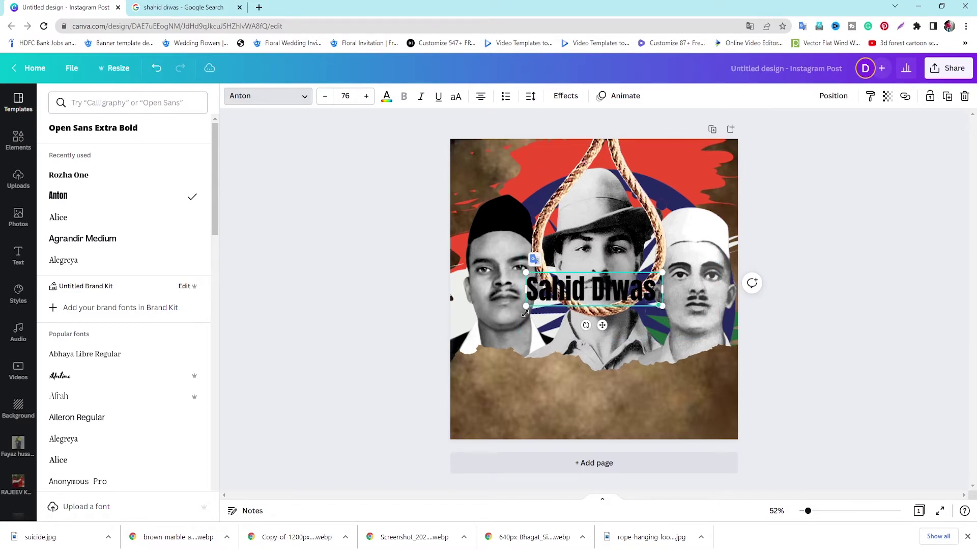
left_click_drag(522, 315, 513, 314)
key("ctrl+z")
Enlarge the heading to font size 135 and place it on the brown strip below the portraits
left_click(571, 289)
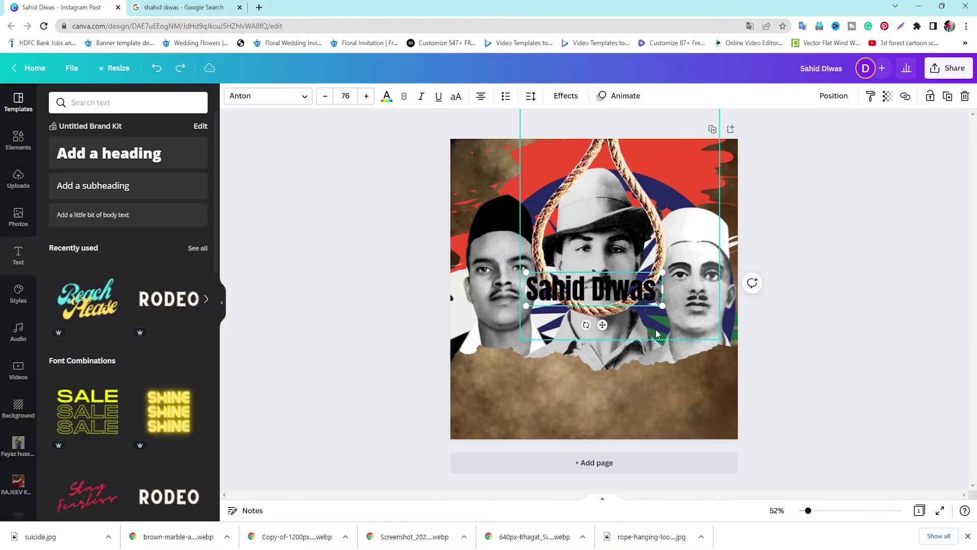
left_click_drag(664, 306, 681, 380)
left_click_drag(757, 426, 695, 409)
left_click_drag(653, 386, 664, 401)
left_click_drag(705, 359, 731, 354)
mouse_move(692, 412)
left_mouse_down()
mouse_move(683, 419)
mouse_move(709, 423)
mouse_move(700, 421)
left_mouse_up()
left_click_drag(673, 384, 682, 393)
left_click(506, 394)
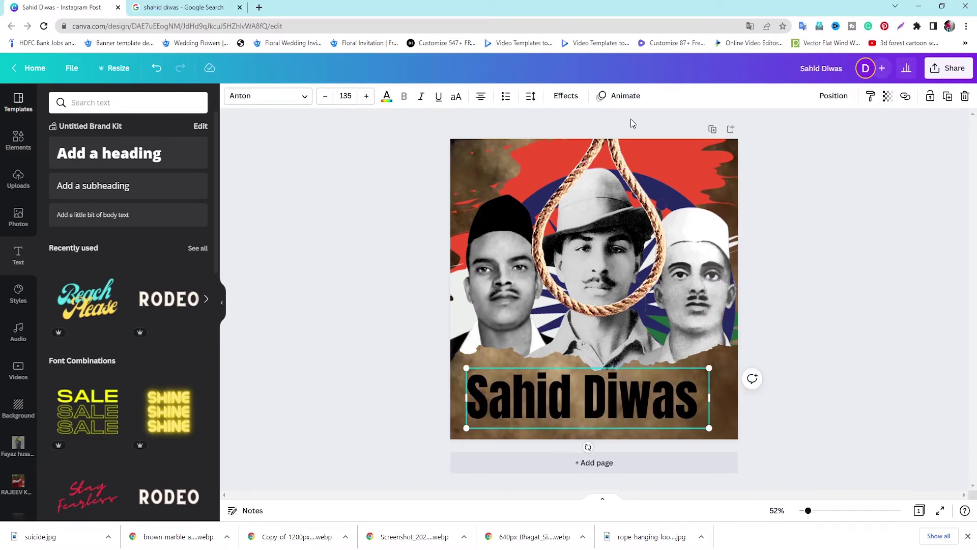
Widen the heading's letter spacing and scale it to font size 116 within the brown strip
left_click(566, 96)
left_click(531, 98)
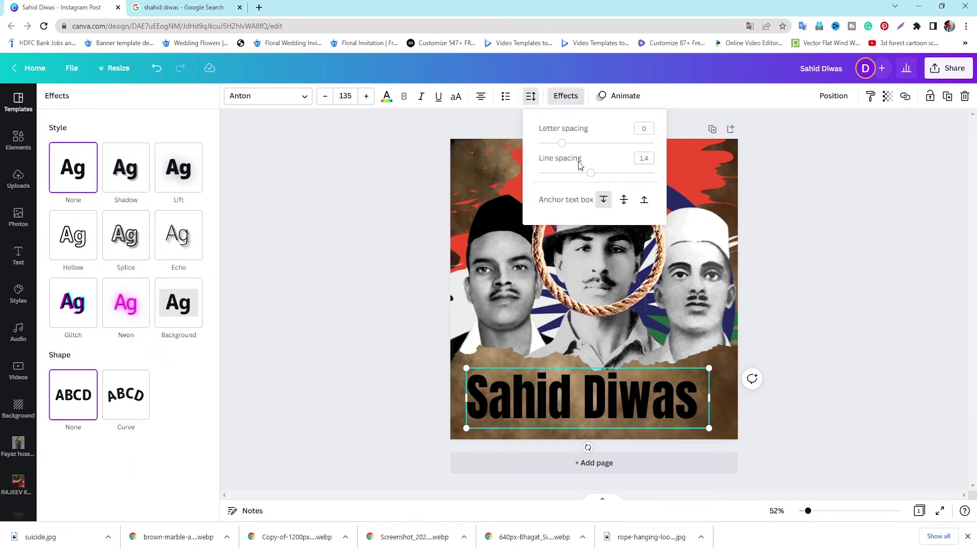
left_click_drag(592, 175, 576, 148)
mouse_move(446, 430)
left_mouse_down()
mouse_move(413, 428)
mouse_move(430, 429)
left_mouse_up()
left_click_drag(728, 432, 682, 409)
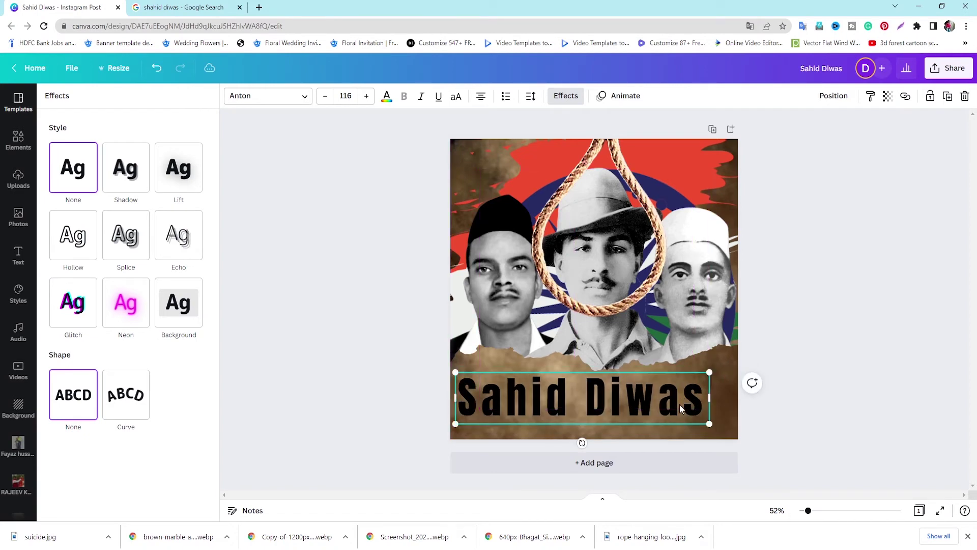
Increase the heading's letter spacing further, scale it to font size 110 and centre it across the page
left_click(530, 95)
left_click_drag(579, 147, 584, 143)
left_click_drag(719, 436, 754, 436)
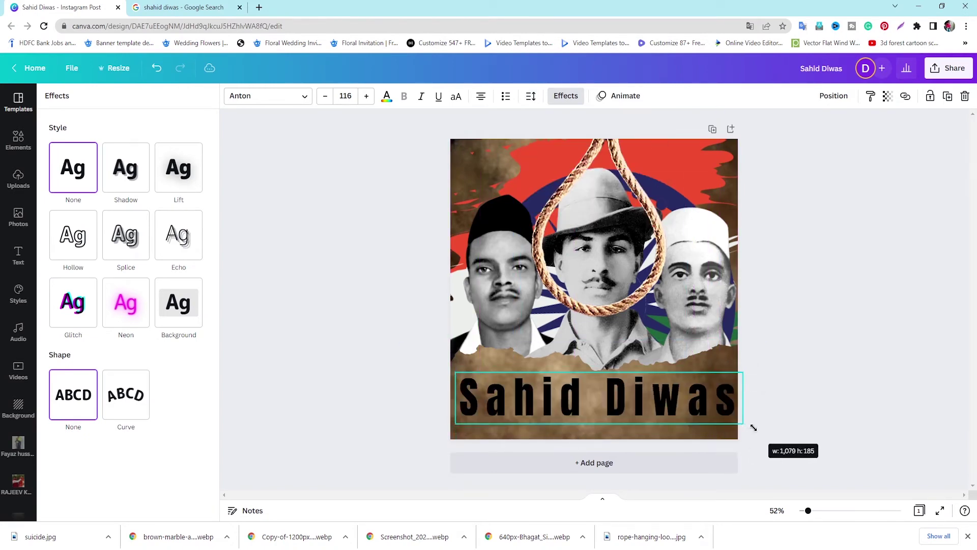
left_click(763, 341)
left_click_drag(691, 398, 687, 400)
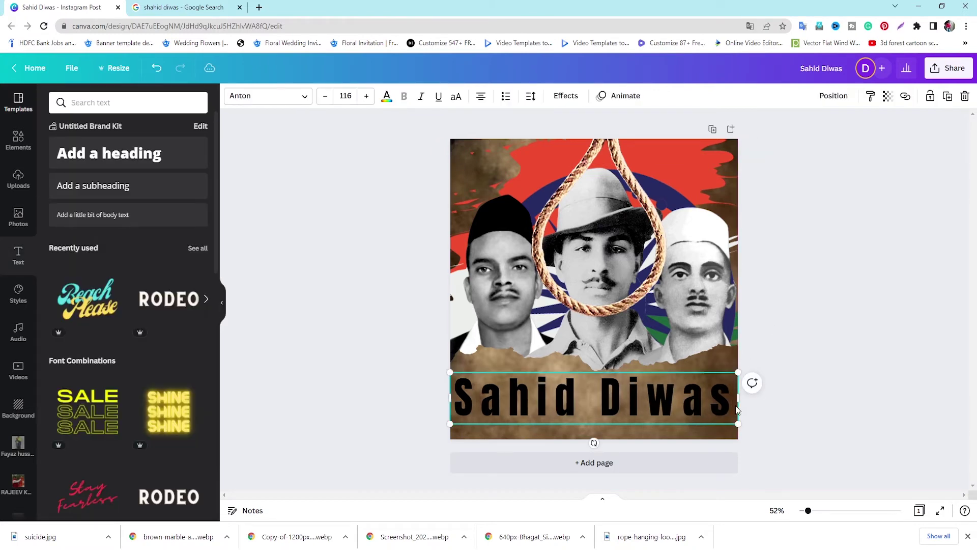
left_click_drag(734, 427, 719, 424)
left_click_drag(689, 407, 697, 408)
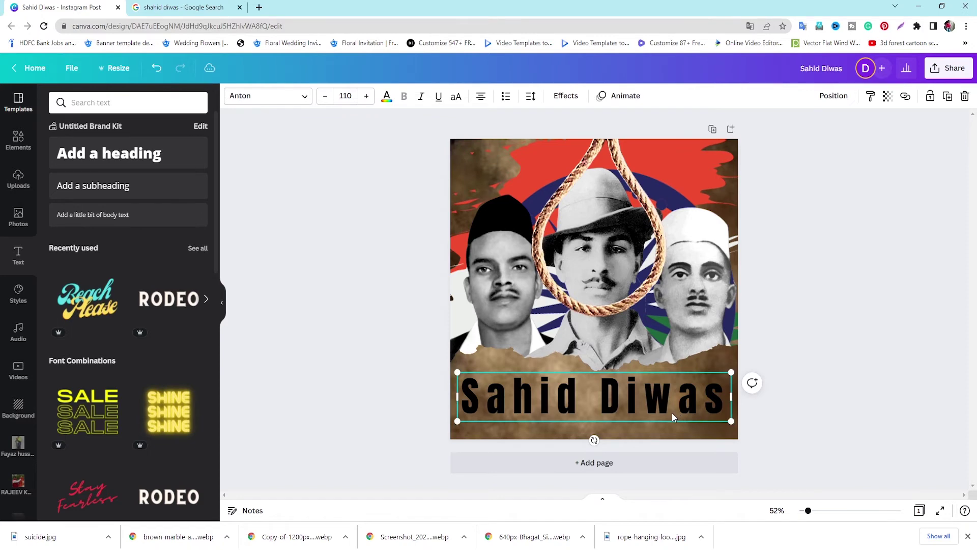
Retype the heading in capitals and correct its spelling to "SHAHID DIWAS"
double_click(556, 401)
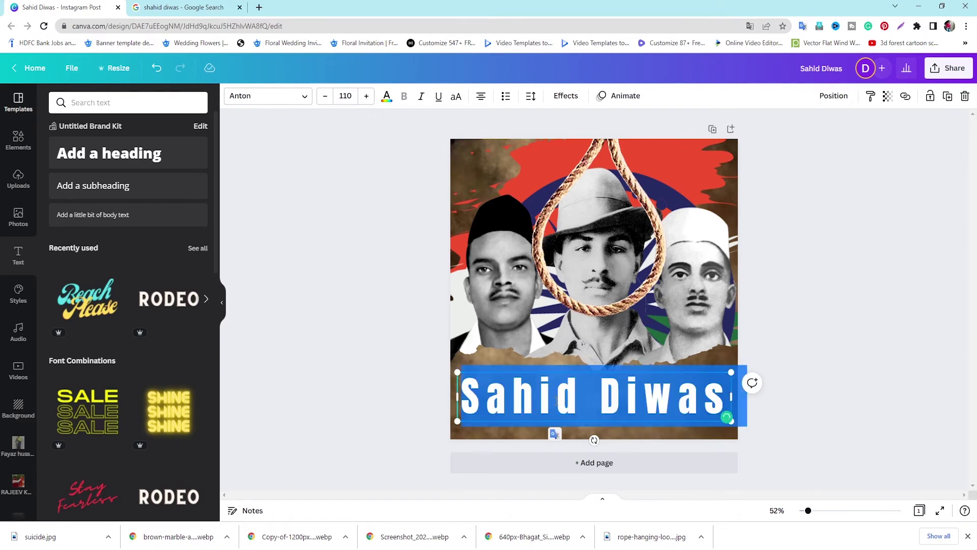
type("SAHID DI")
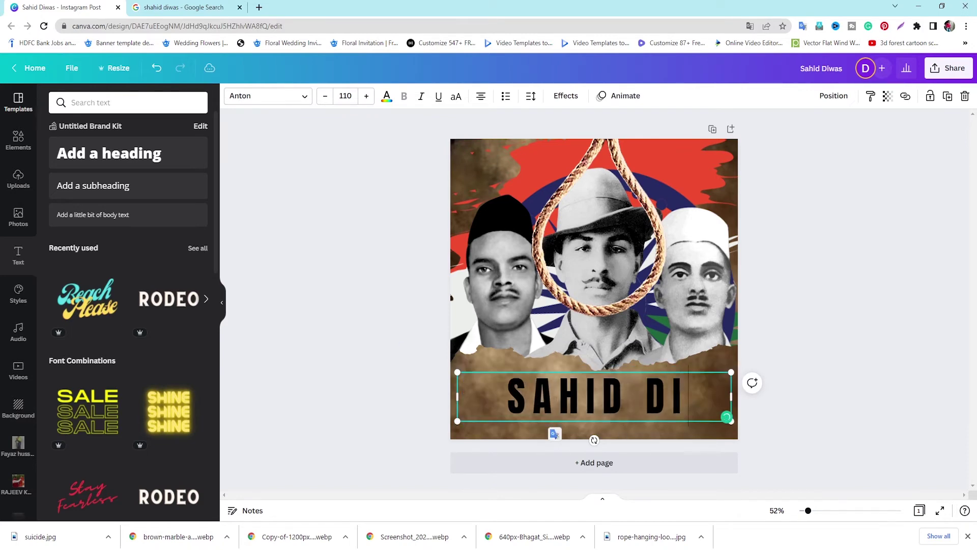
type("WAS")
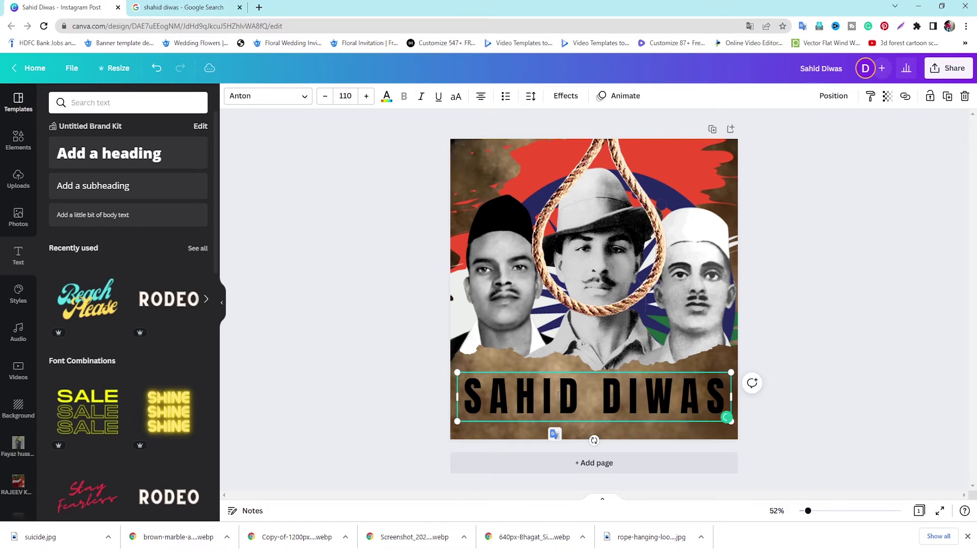
key("ctrl+a")
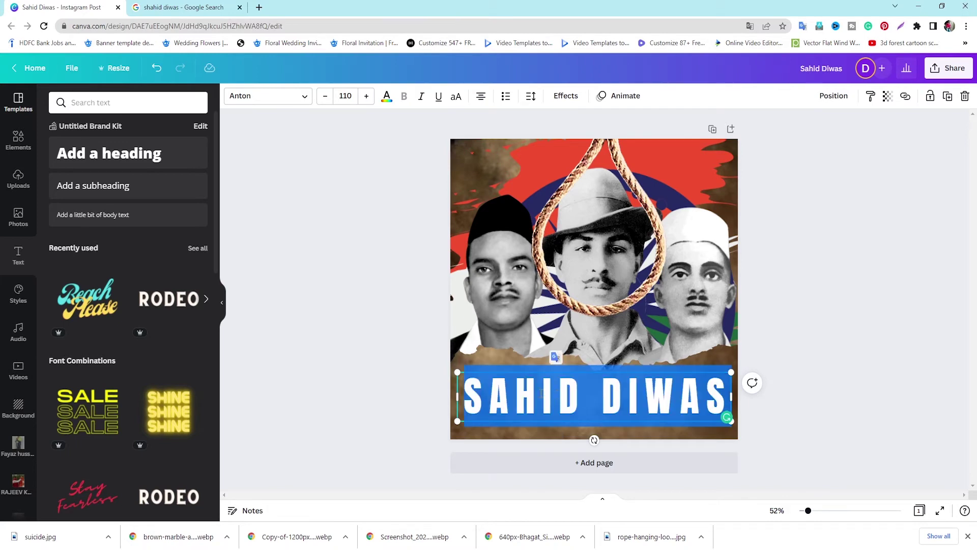
left_click(511, 381)
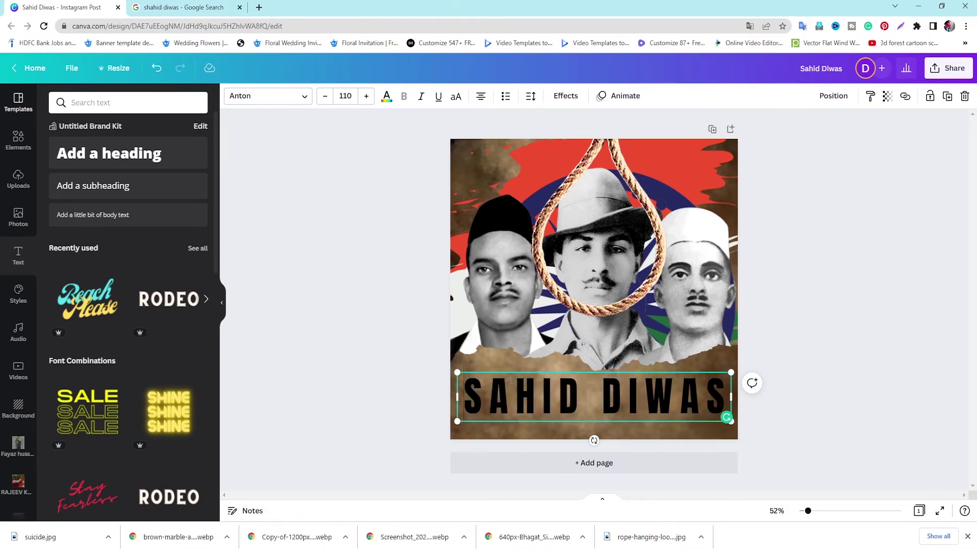
type("H")
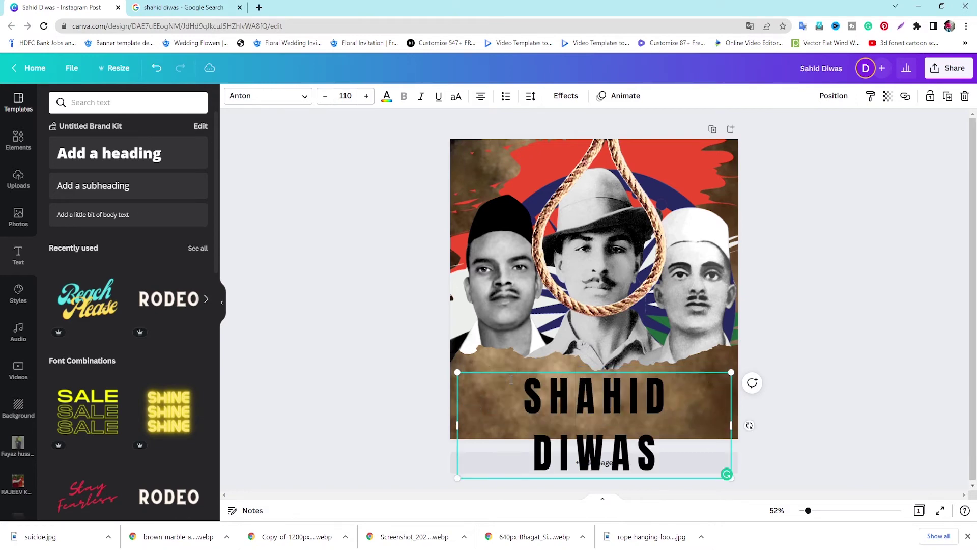
Fit the heading on one line across the full page width at font size 102 and nudge it slightly upward
mouse_move(454, 426)
left_mouse_down()
mouse_move(419, 419)
mouse_move(445, 426)
left_mouse_up()
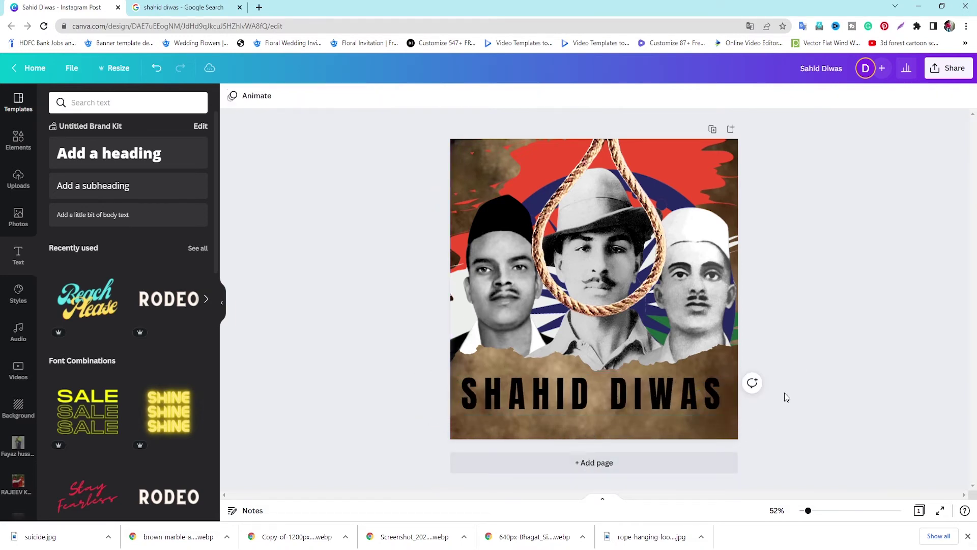
left_click_drag(730, 417, 739, 415)
left_click(805, 350)
left_click(709, 383)
key("Up")
key("Up")
key("Up")
key("Up")
key("Up")
key("Up")
key("Up")
key("Up")
key("Up")
key("Up")
key("Up")
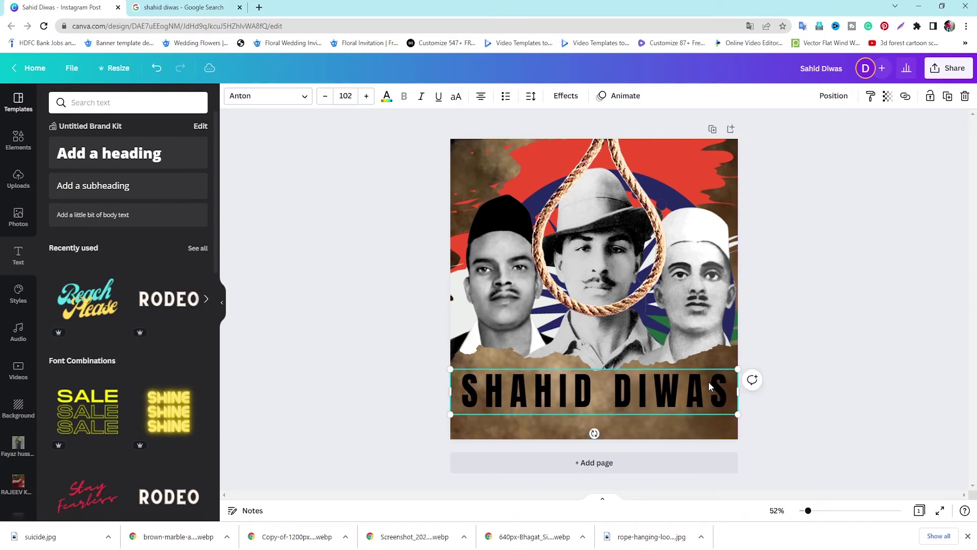
Colour the letters "SHAH" in the heading orange (#FF7300)
left_click(765, 341)
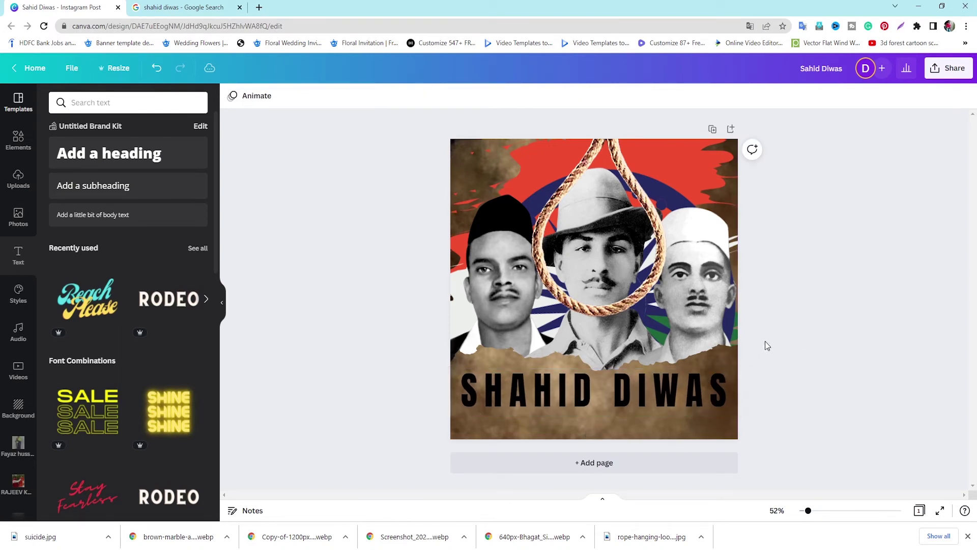
left_click(693, 388)
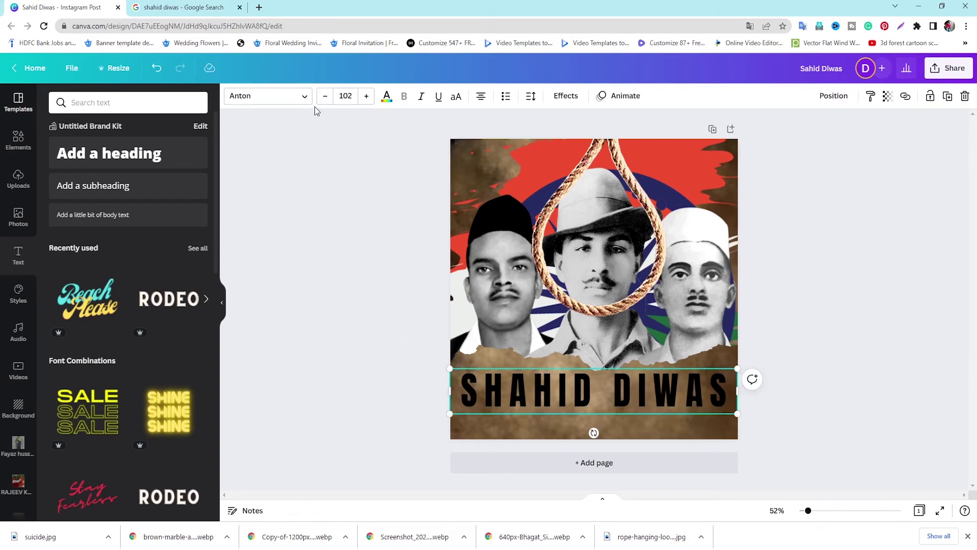
left_click(385, 102)
double_click(463, 391)
left_click(463, 392)
key("shift+Right")
key("shift+Right")
key("shift+Right")
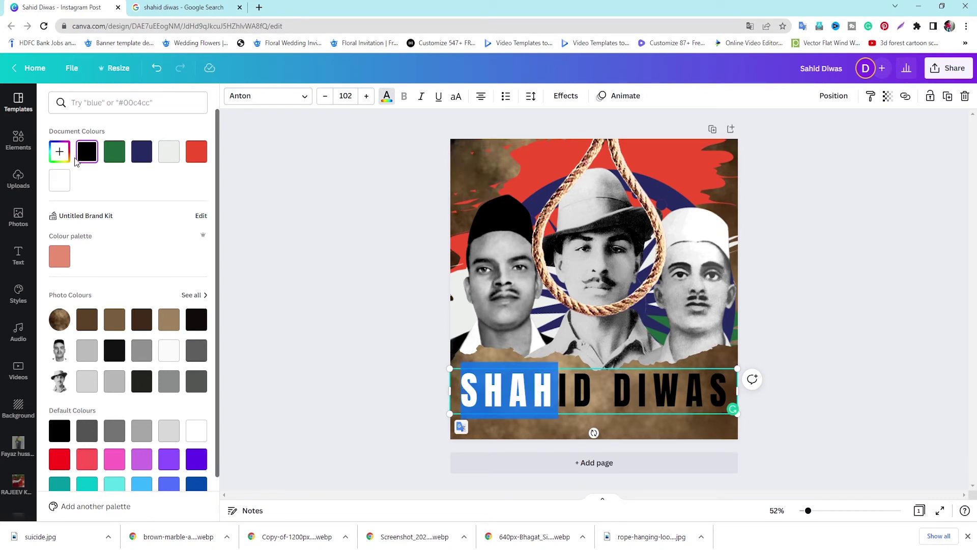
left_click(60, 151)
left_click_drag(65, 242, 190, 179)
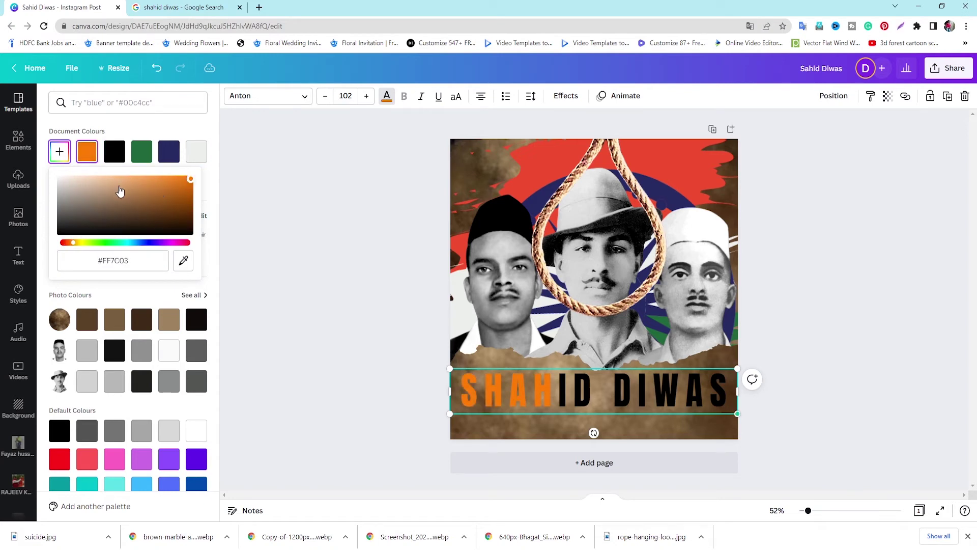
left_click_drag(73, 247, 72, 247)
left_click_drag(192, 174, 194, 160)
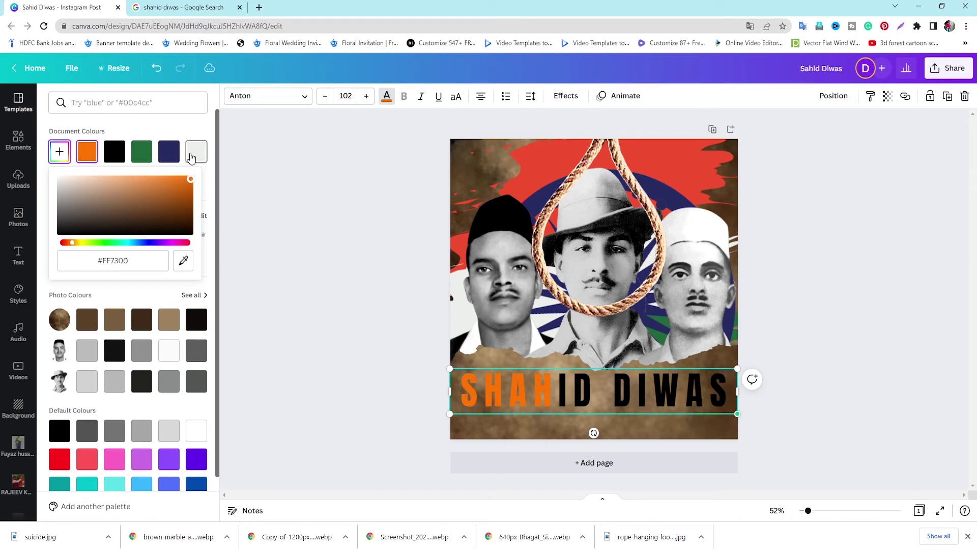
Colour the middle letters "ID D" of the heading white
left_click_drag(559, 391, 612, 391)
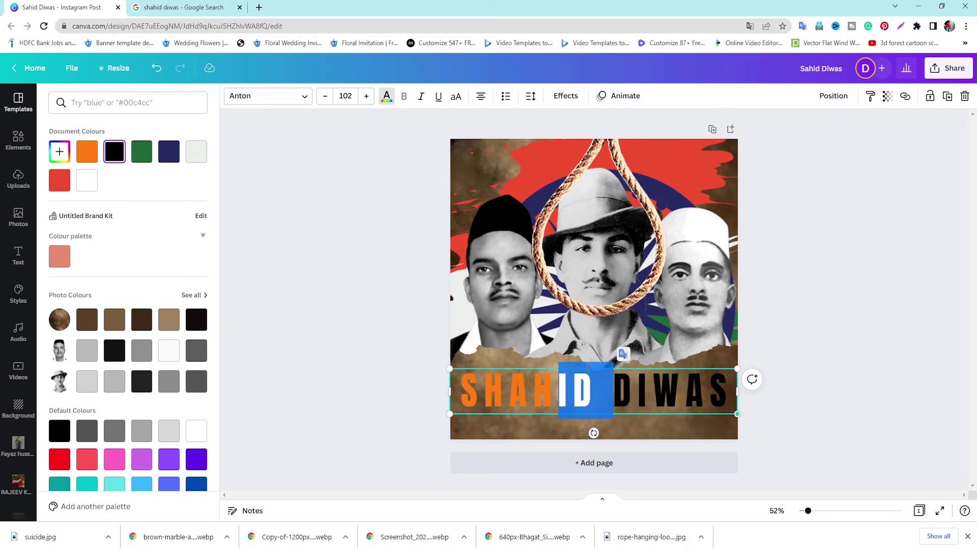
left_click(87, 179)
left_click(638, 393)
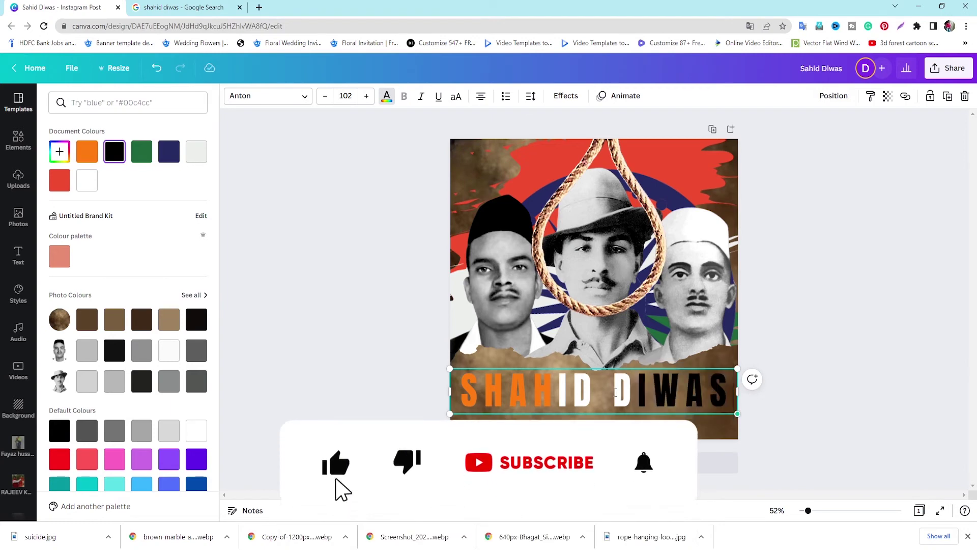
Colour the heading's remaining letters "IWAS" a custom bright green
left_click_drag(641, 394, 724, 390)
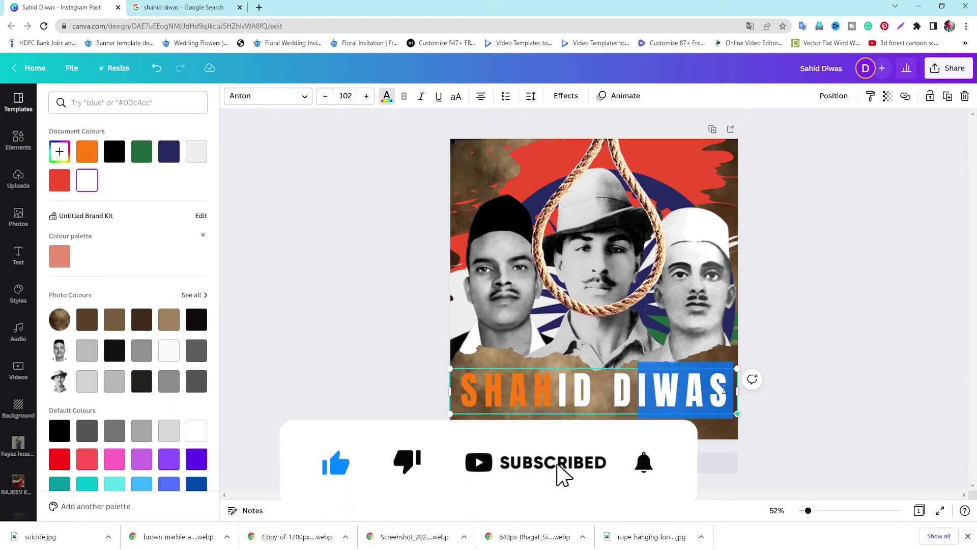
left_click(135, 156)
left_click(59, 152)
left_click_drag(154, 212, 171, 187)
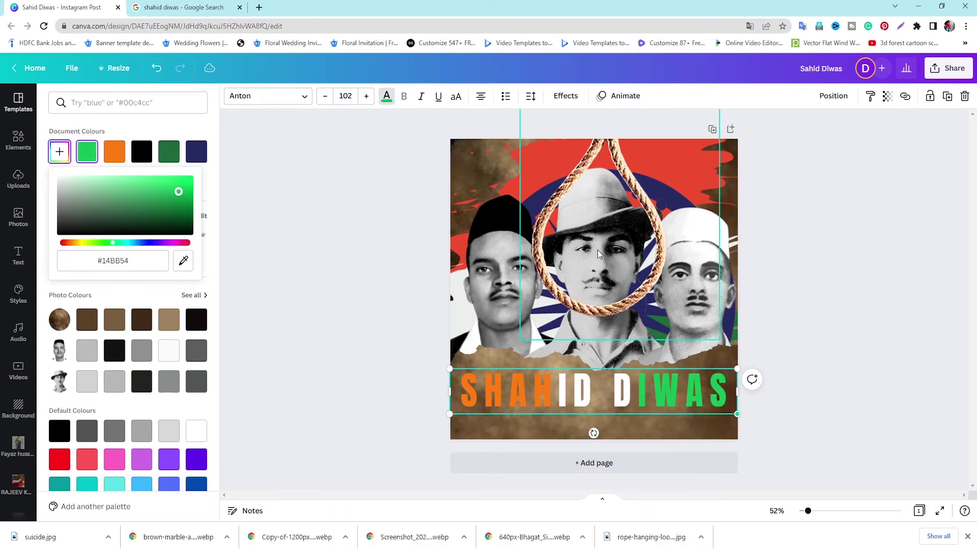
left_click(844, 226)
Add a new heading text reading "23 MARCH"
left_click(95, 148)
type("23 m")
key("BackSpace")
type("MARCH")
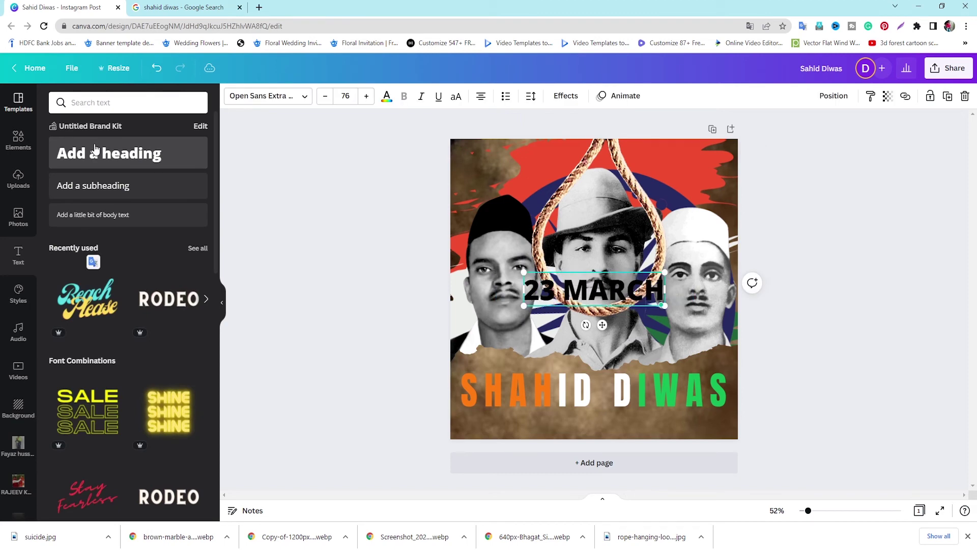
Change the font of the "23 MARCH" text to Intro Rust
left_click(285, 96)
scroll(153, 254, "down", 5)
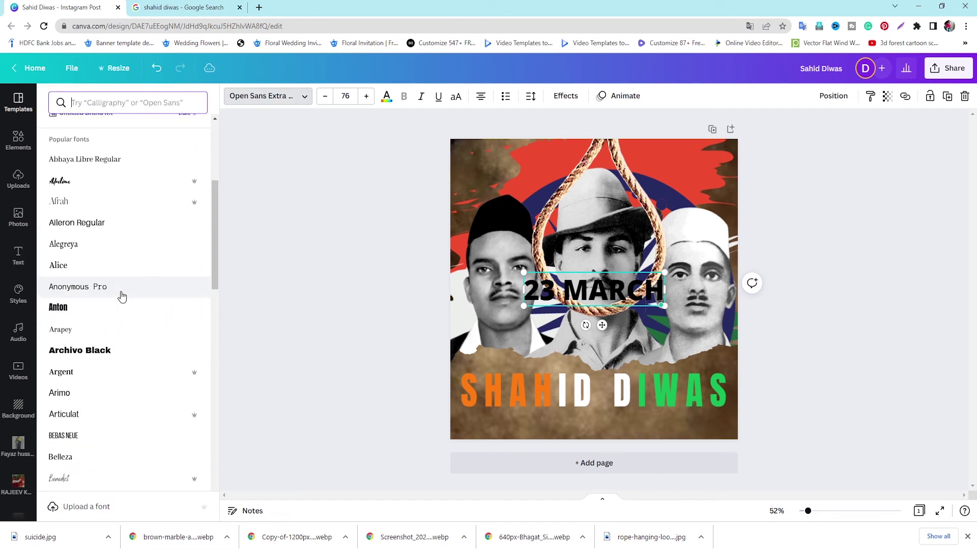
scroll(122, 296, "down", 3)
type("INRT")
key("BackSpace")
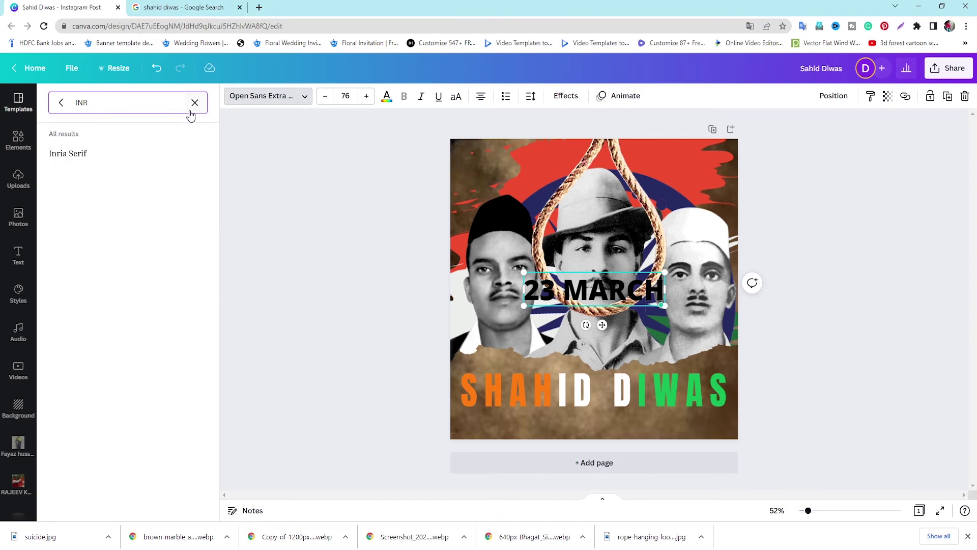
left_click(195, 103)
left_click(61, 103)
scroll(98, 195, "down", 8)
left_click(68, 348)
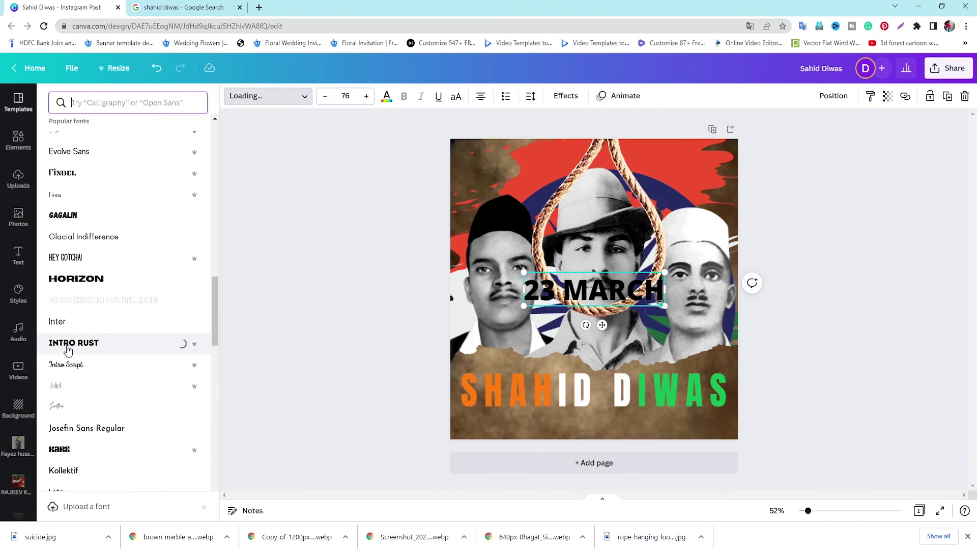
Recolour "23 MARCH" with a light off-white sampled from the cap of the portrait beside the noose
left_click(387, 97)
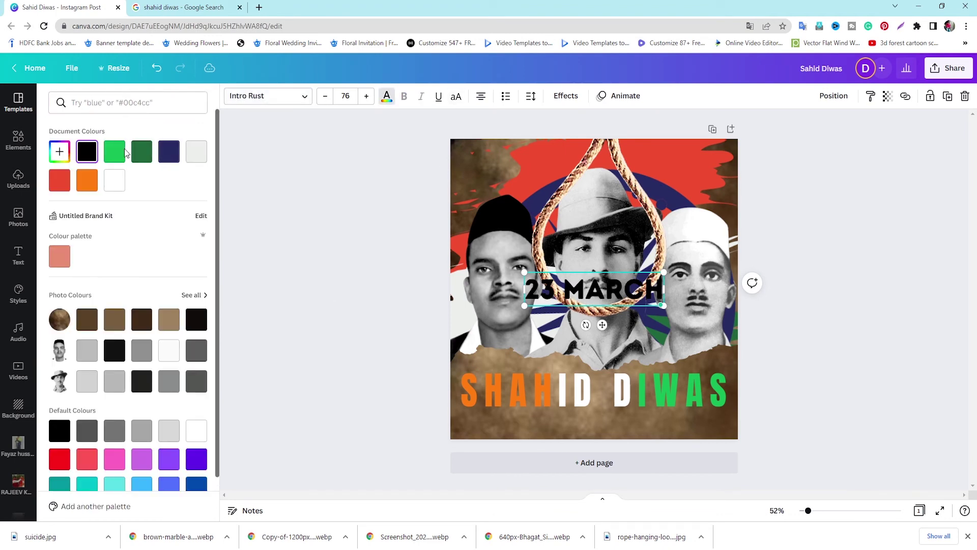
left_click(59, 152)
left_click(183, 261)
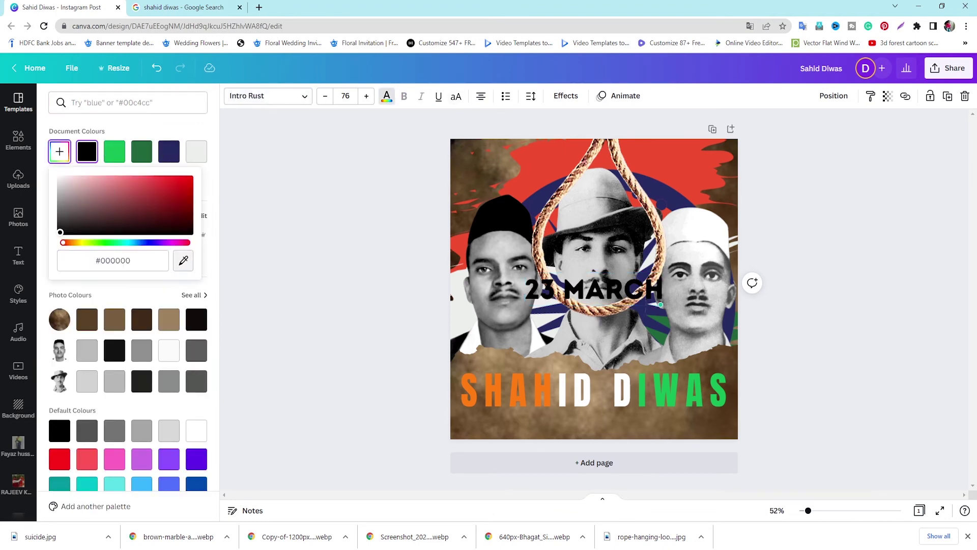
left_click(675, 235)
left_click(794, 300)
Place "23 MARCH" centred beneath the "SHAHID DIWAS" heading and reduce its font size to 73
left_click_drag(603, 325, 609, 461)
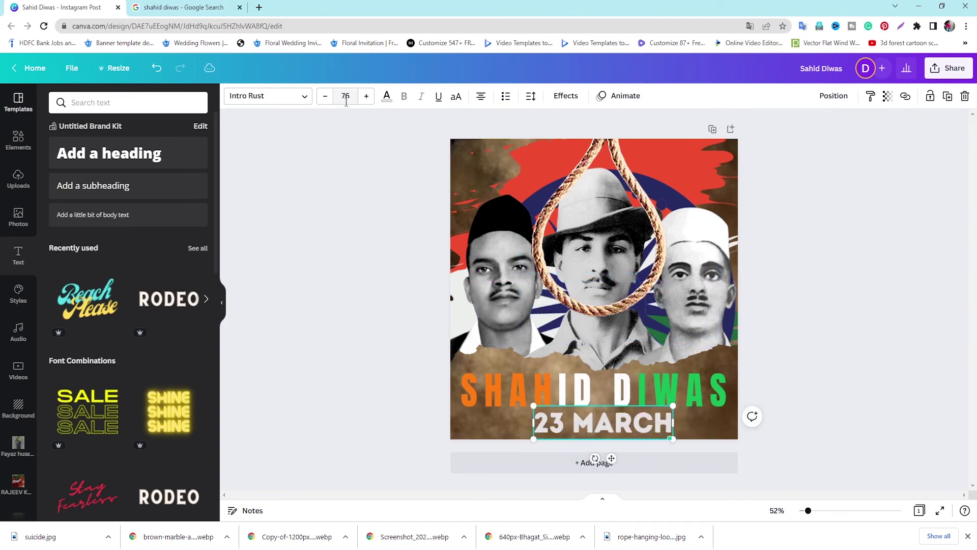
left_click(326, 97)
left_click(326, 97)
left_click_drag(614, 421, 615, 423)
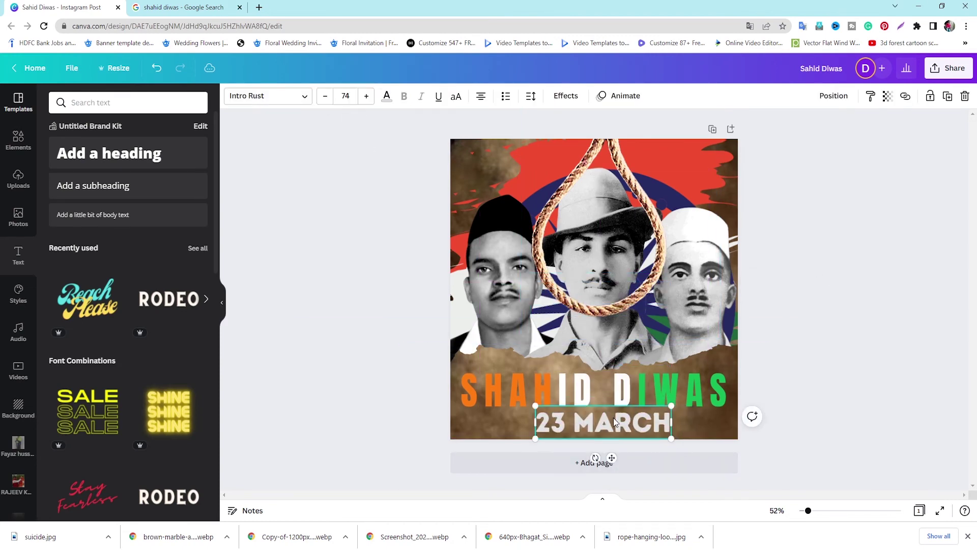
left_click(324, 98)
left_click(821, 332)
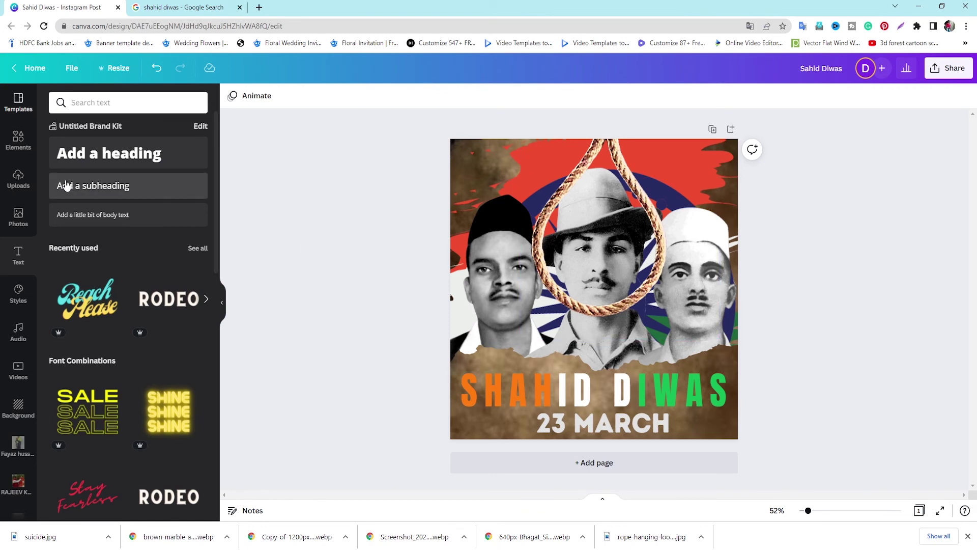
Search the photos for "background" and add the paint splatter graphic to the design
left_click(580, 423)
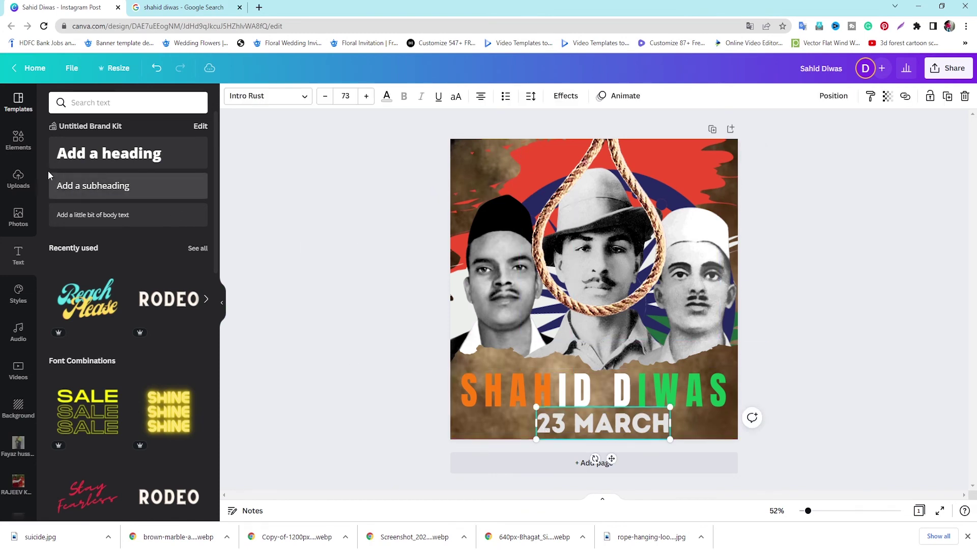
left_click(82, 104)
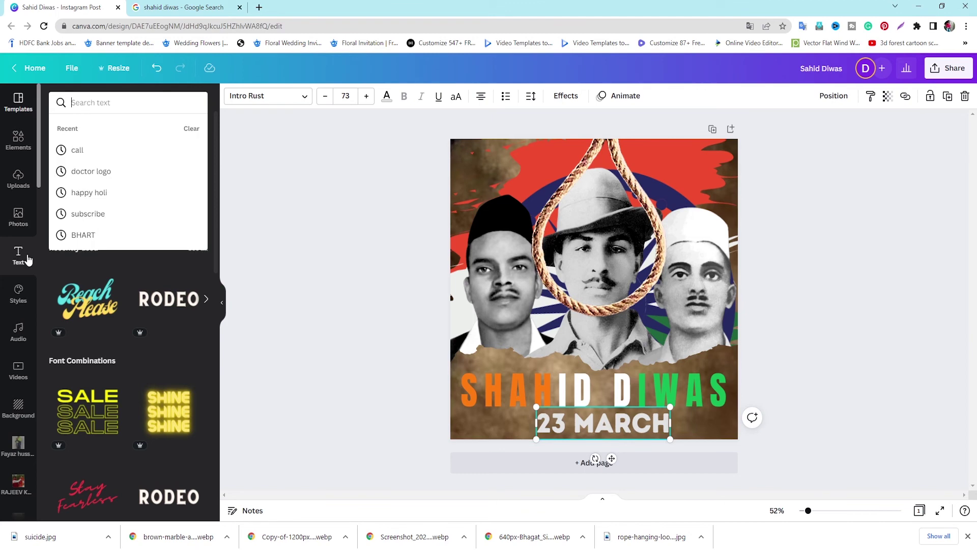
left_click(19, 213)
left_click(87, 104)
left_click(90, 192)
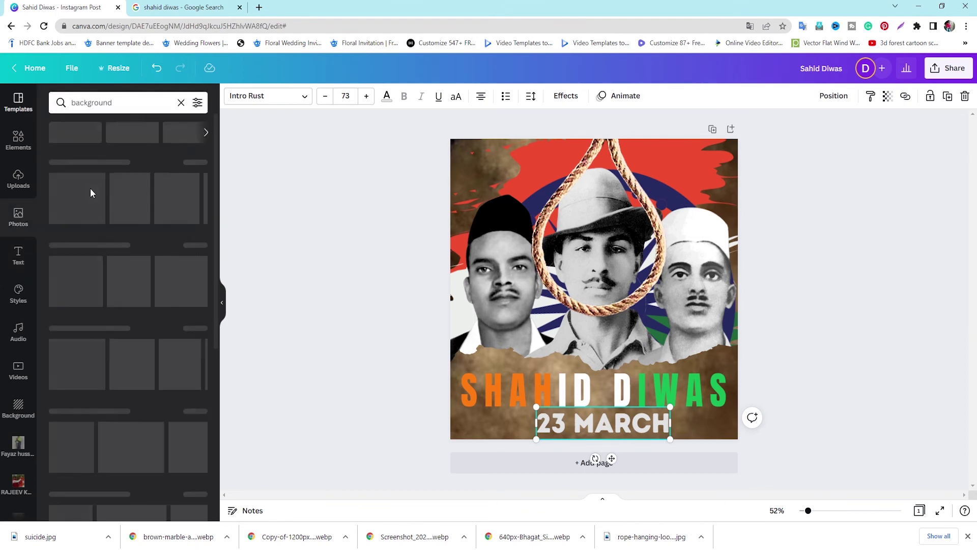
scroll(102, 232, "down", 15)
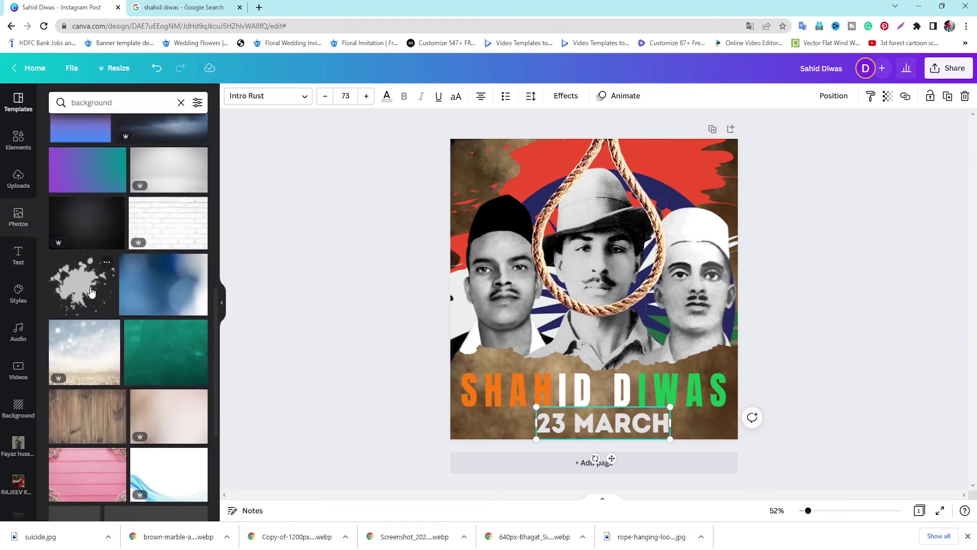
left_click(82, 283)
Recolour the splatter a custom dark red and shift it off the central portrait
left_click(232, 97)
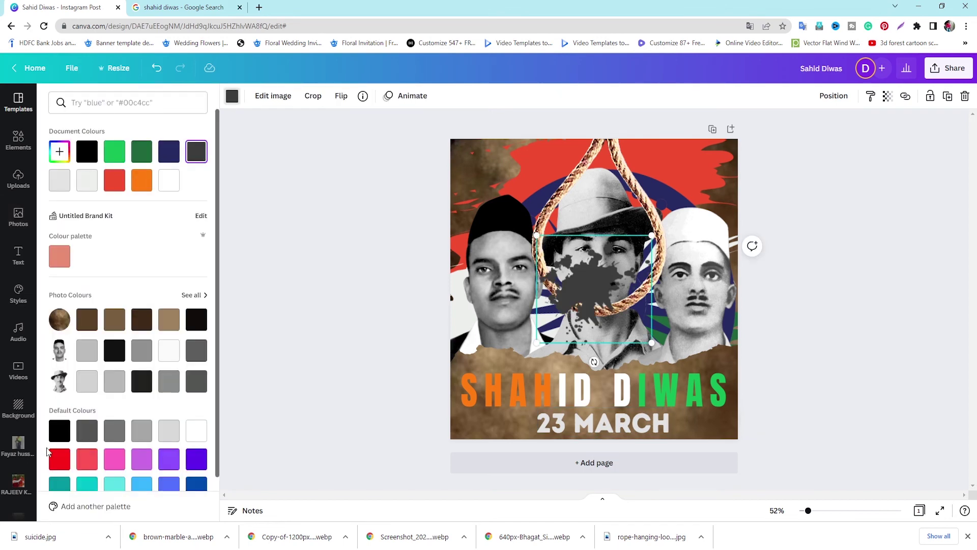
left_click(59, 459)
left_click_drag(556, 261, 508, 293)
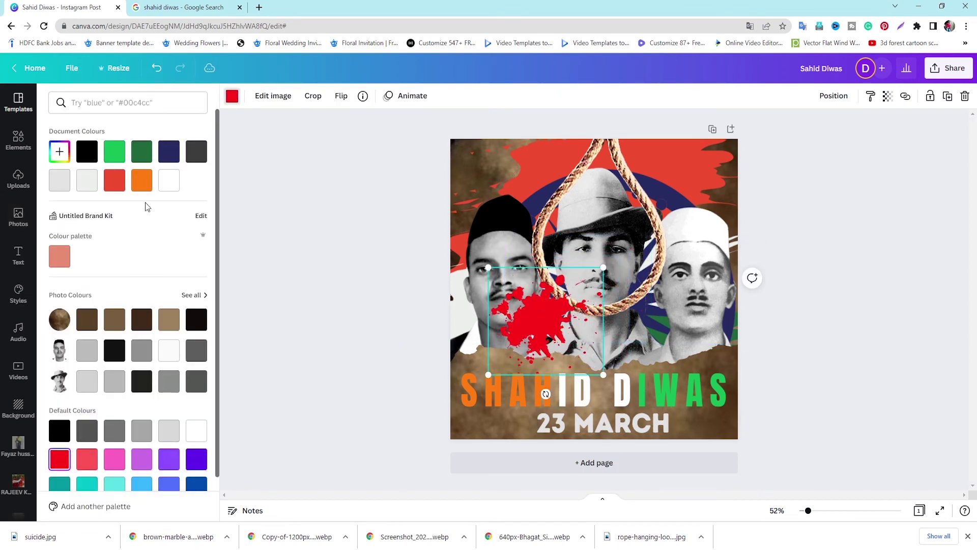
left_click(60, 152)
left_click(172, 187)
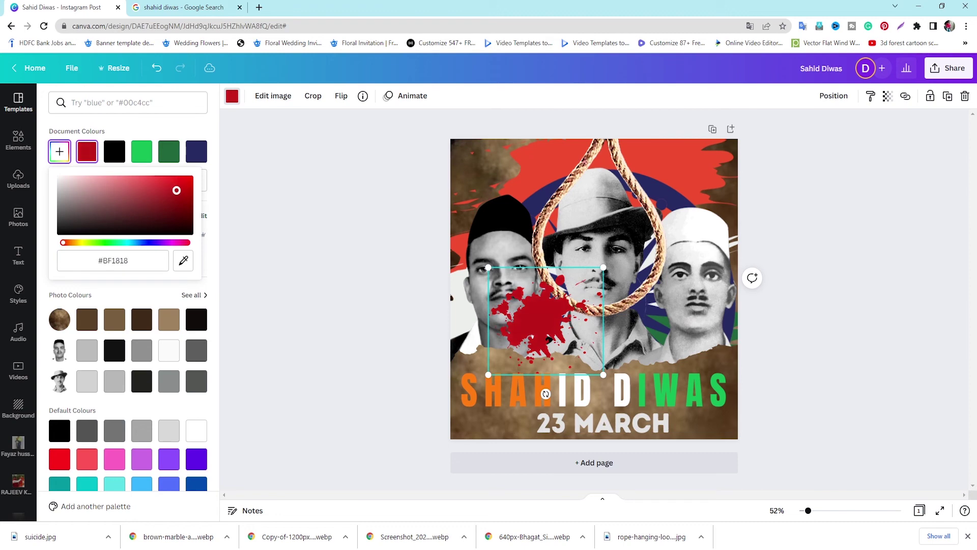
Duplicate the red splatter and place the two copies behind the heading at opposite ends of the brown strip
left_click_drag(528, 305, 710, 372)
key("ctrl+d")
left_click_drag(774, 449, 756, 436)
left_click(722, 411)
left_click_drag(709, 348, 713, 377)
left_click(512, 352)
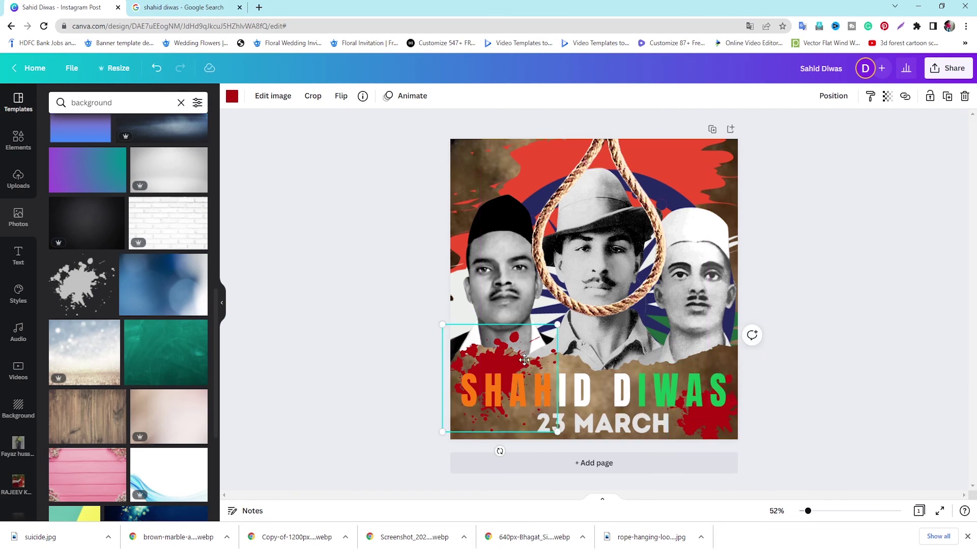
left_click_drag(552, 337, 550, 338)
Place a third, smaller red splatter behind the "23" of the date text
left_click_drag(510, 364, 581, 333)
left_click_drag(646, 307, 568, 414)
left_click(777, 511)
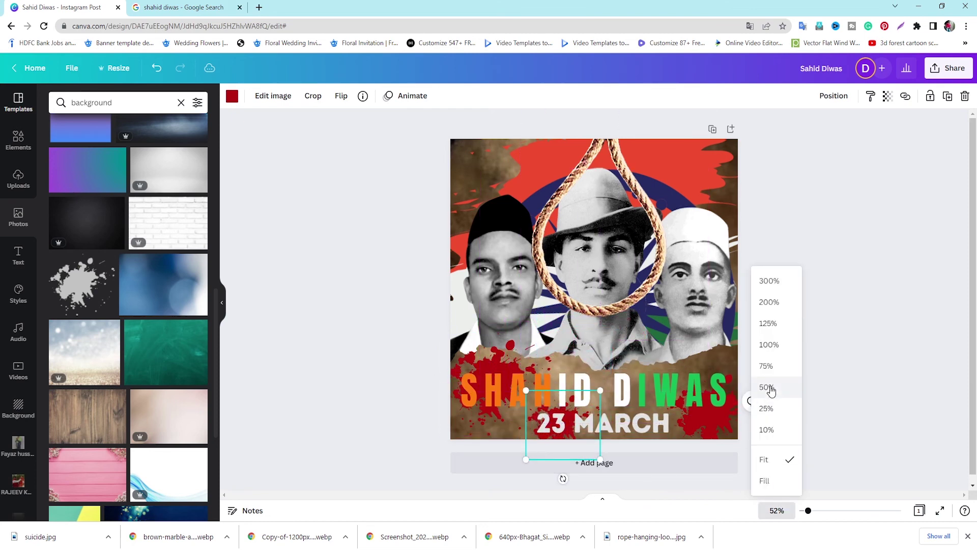
left_click(771, 390)
left_click(777, 511)
left_click(774, 367)
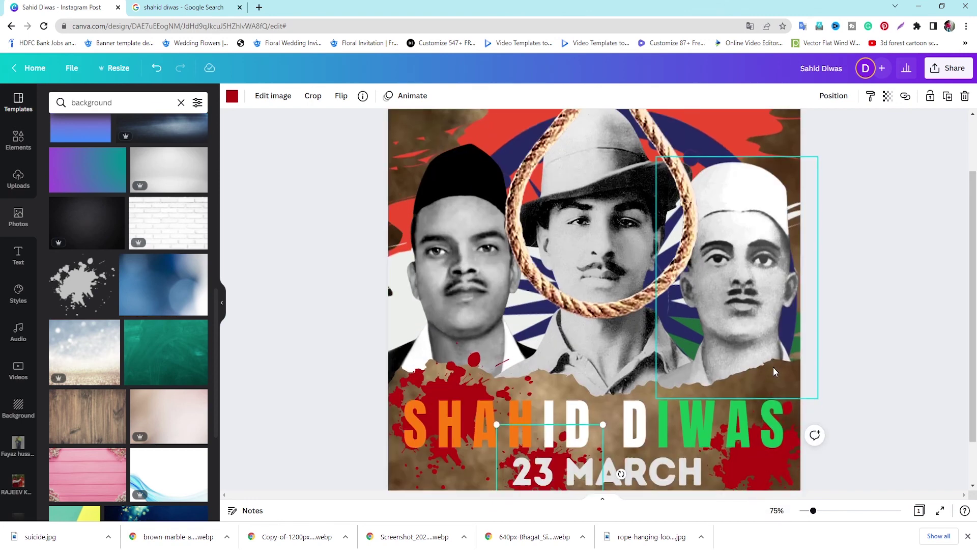
left_click_drag(598, 376, 593, 379)
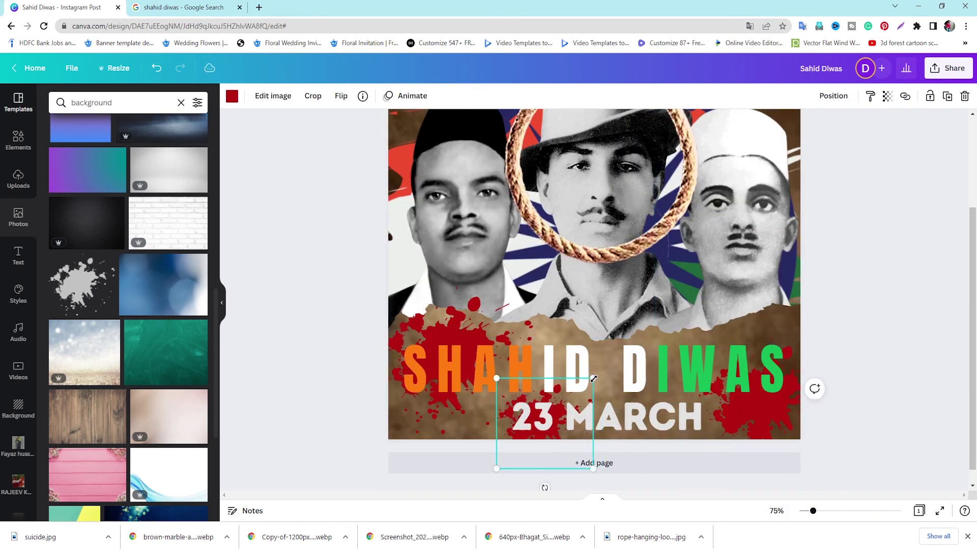
left_click_drag(554, 433, 556, 433)
key("ctrl+z")
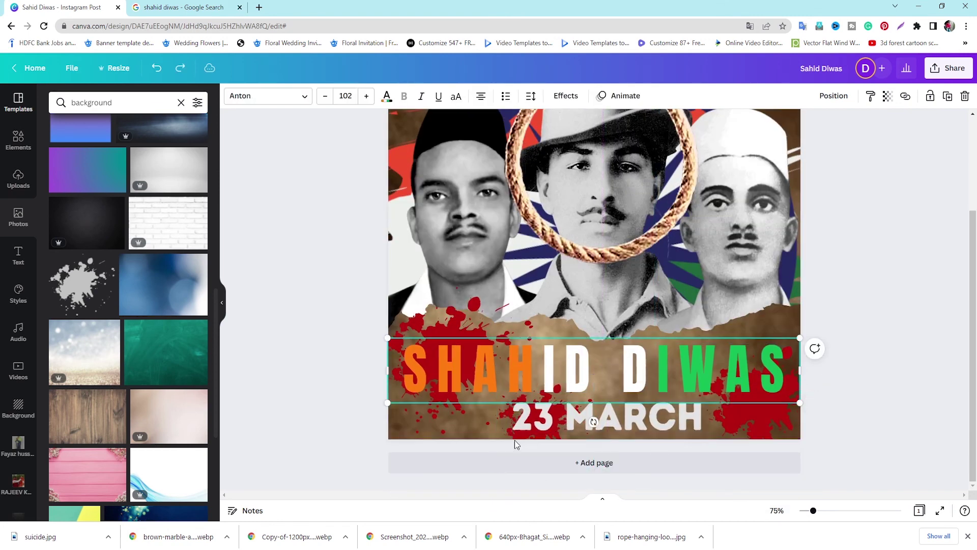
Nudge the small splatter behind "23" left and upward, and enlarge it slightly
left_click(508, 425)
key("Left")
key("Left")
key("Left")
key("Left")
key("Left")
key("Left")
key("Left")
key("Left")
key("Left")
key("Left")
key("Left")
key("Left")
key("Left")
key("Left")
key("Left")
key("Left")
key("Up")
key("Up")
key("Up")
key("Up")
key("Up")
key("Up")
key("Up")
key("Up")
key("Up")
key("Up")
key("Up")
key("Up")
key("Up")
key("Up")
key("Up")
key("Up")
key("Up")
key("Up")
key("Up")
key("Up")
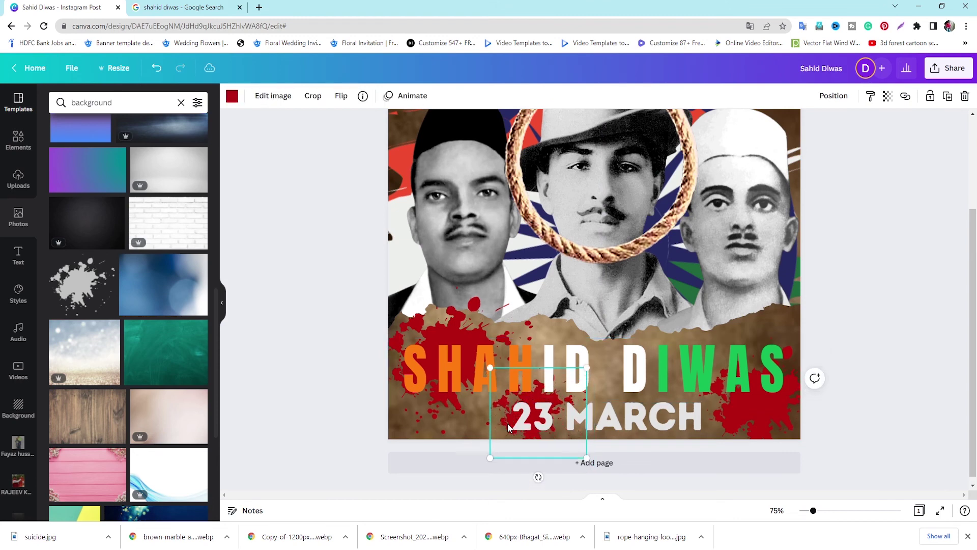
left_click_drag(588, 458, 591, 467)
Enlarge, rotate and reposition the splatter behind "WAS", and slightly adjust the one behind "SHAH"
left_click(814, 392)
left_click_drag(782, 413, 760, 405)
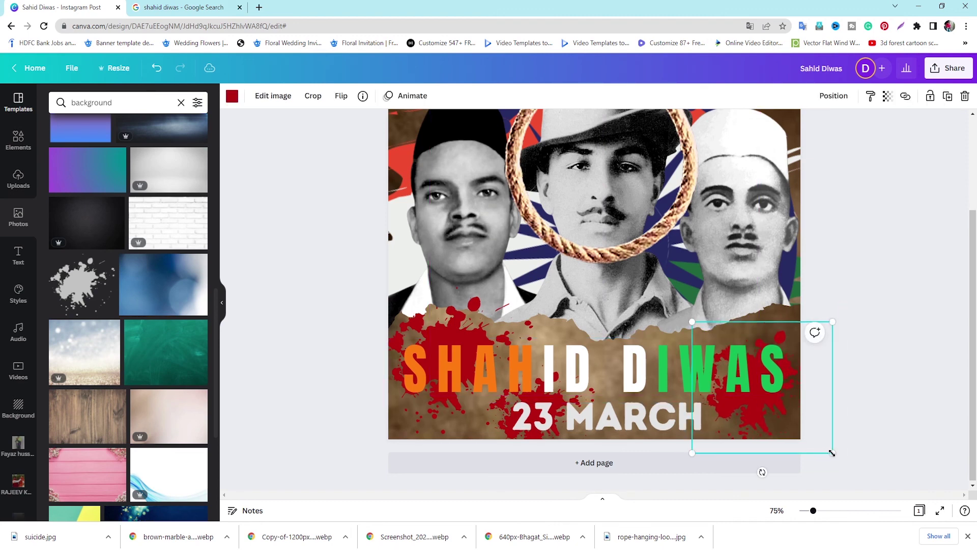
left_click_drag(832, 452, 851, 471)
left_click_drag(755, 484, 796, 463)
left_click_drag(767, 416, 769, 399)
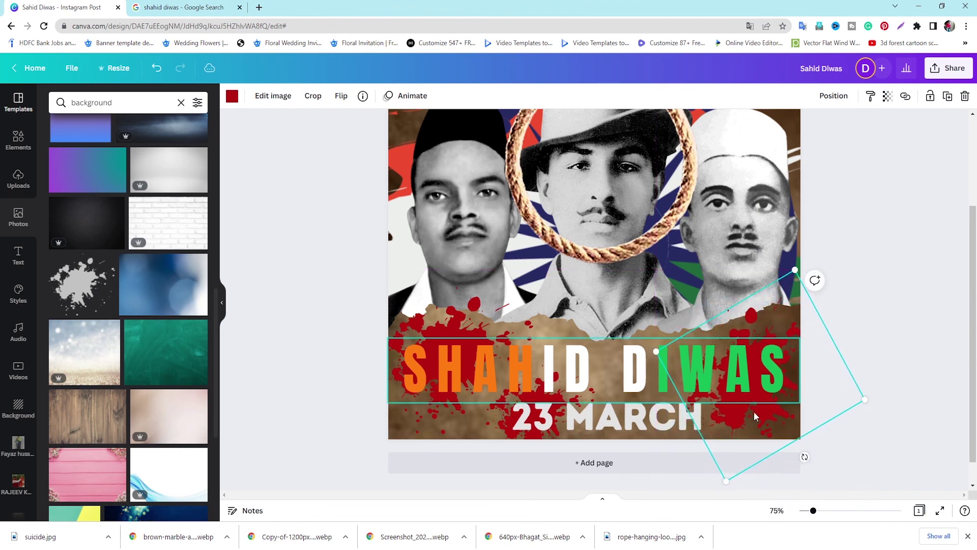
left_click(418, 425)
left_click_drag(419, 426, 418, 428)
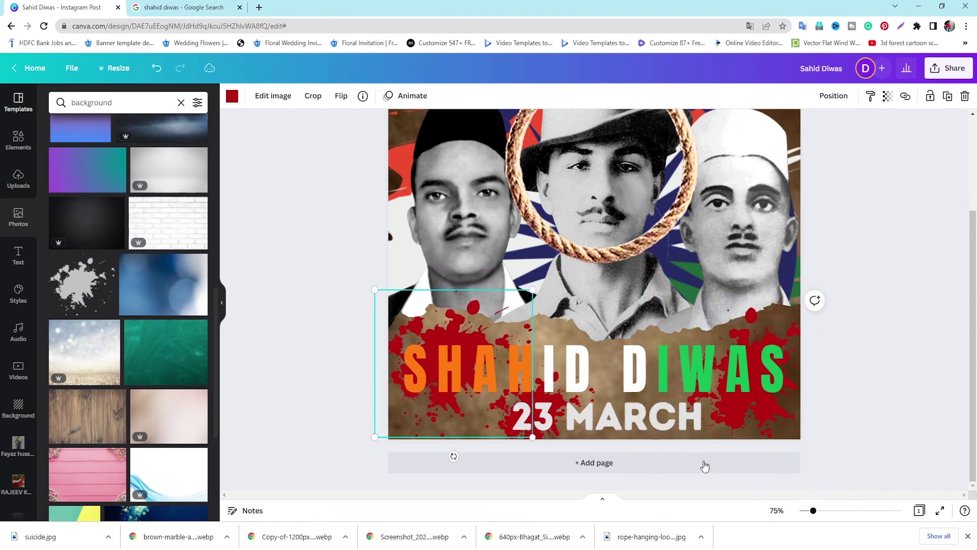
Check the finished post fitted to the window and in full-screen view, including the heading and date placement
left_click(782, 518)
left_click(763, 458)
left_click(819, 333)
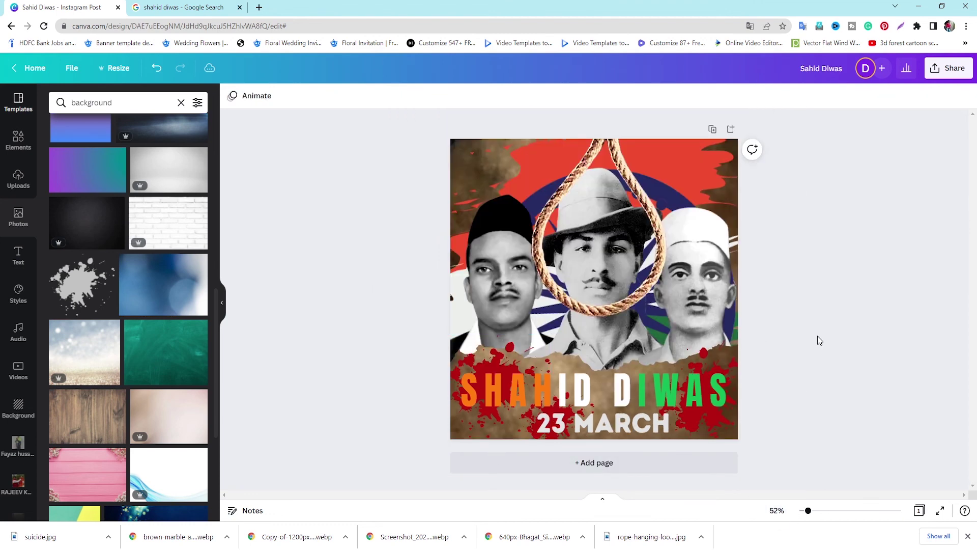
left_click(632, 428)
left_click_drag(622, 389, 622, 389)
left_click(619, 429)
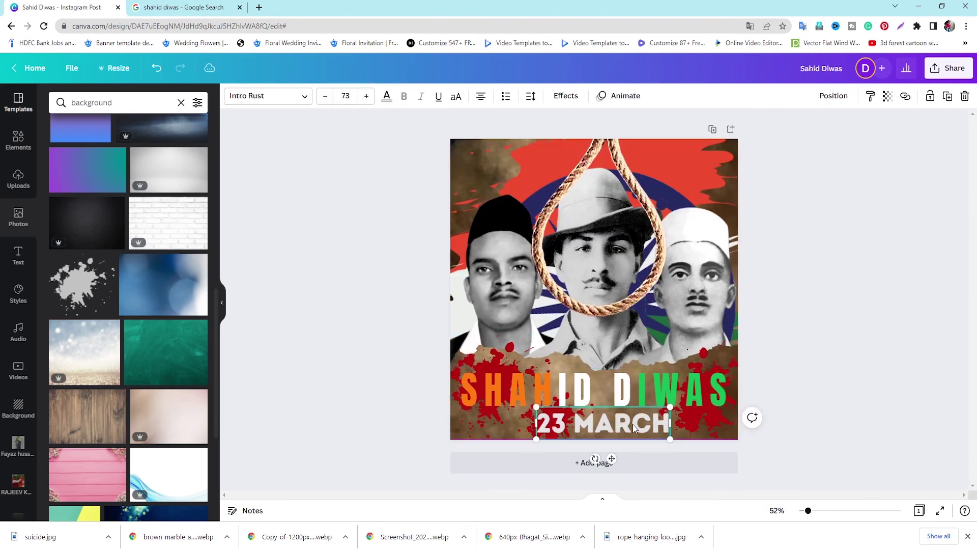
left_click(792, 477)
left_click(940, 511)
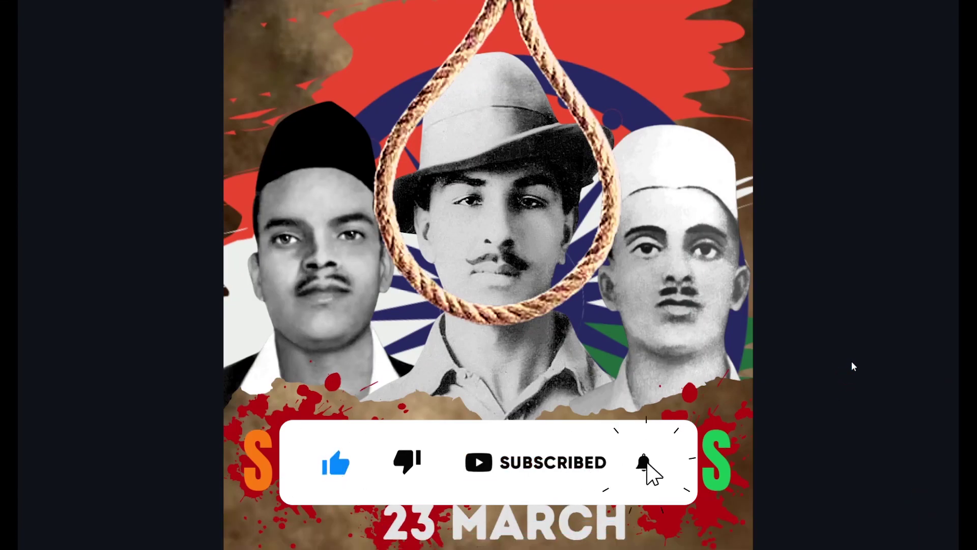
key("Escape")
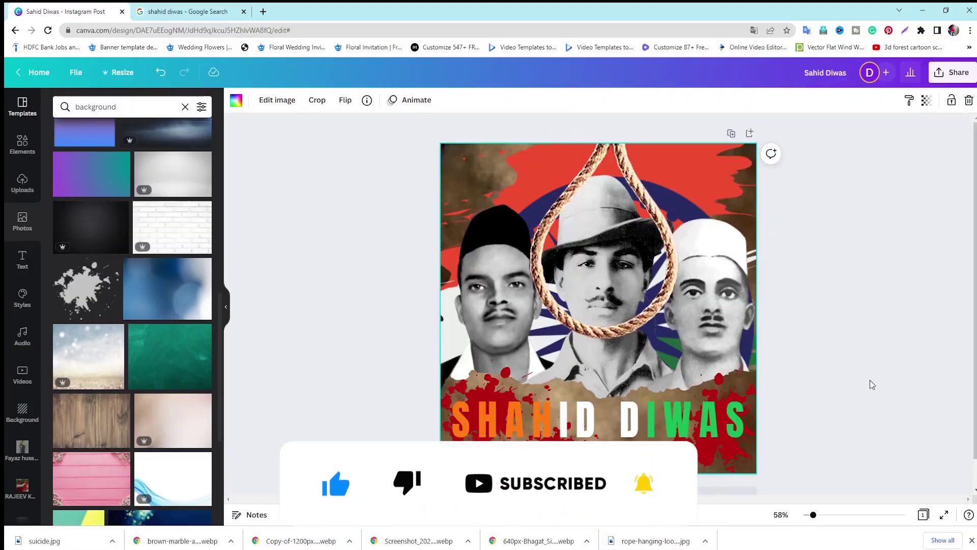